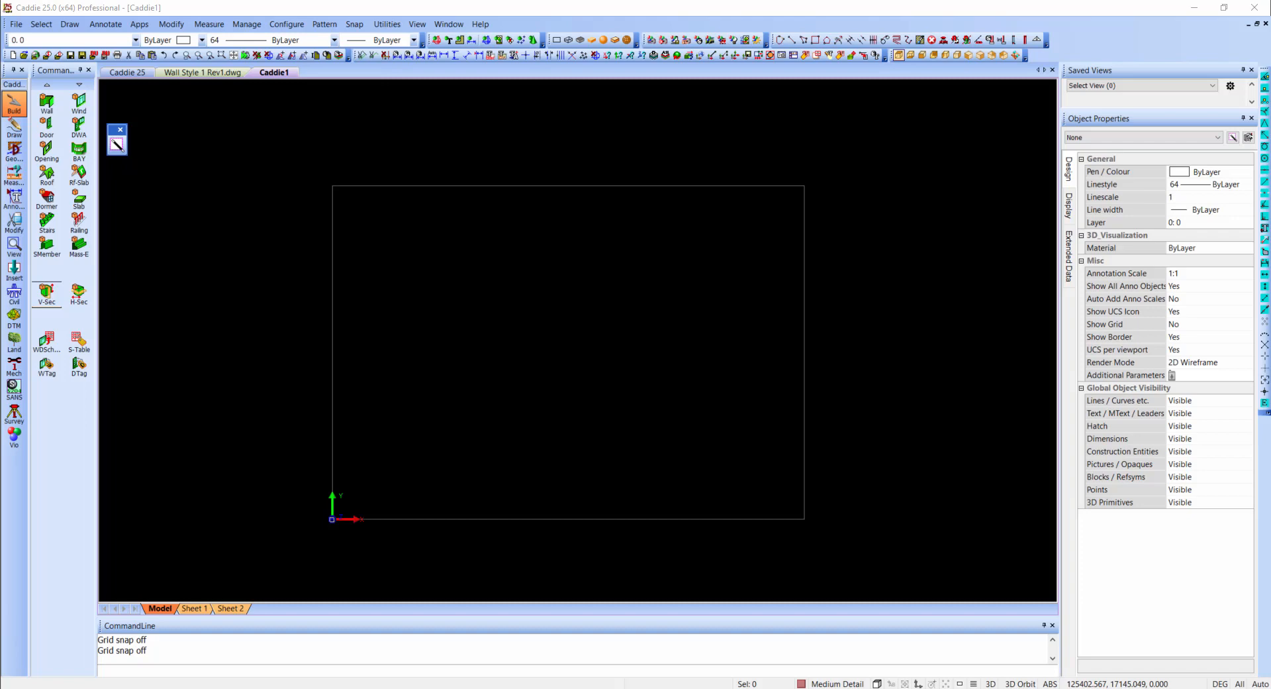
Load the saved wall style preset Ext 10Plstr-220Brk for a new wall and review its wall parameters
{"action": "left_click", "coordinate": [49, 107]}
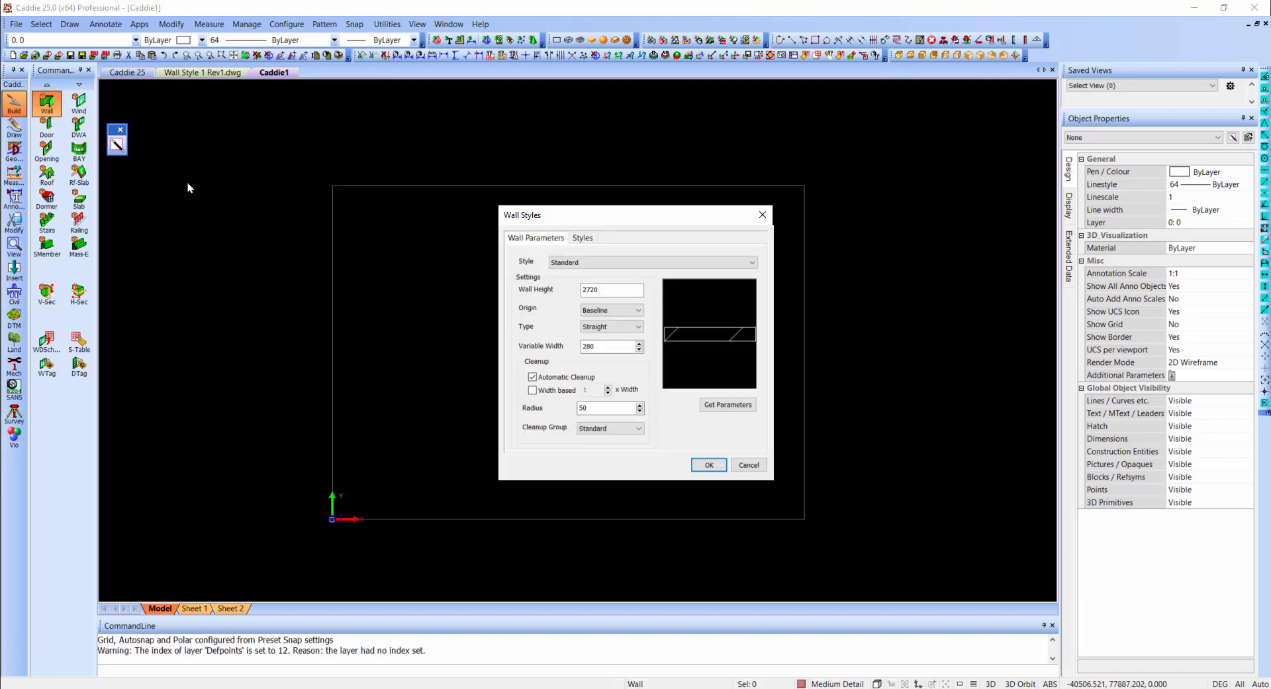
{"action": "left_click", "coordinate": [584, 240]}
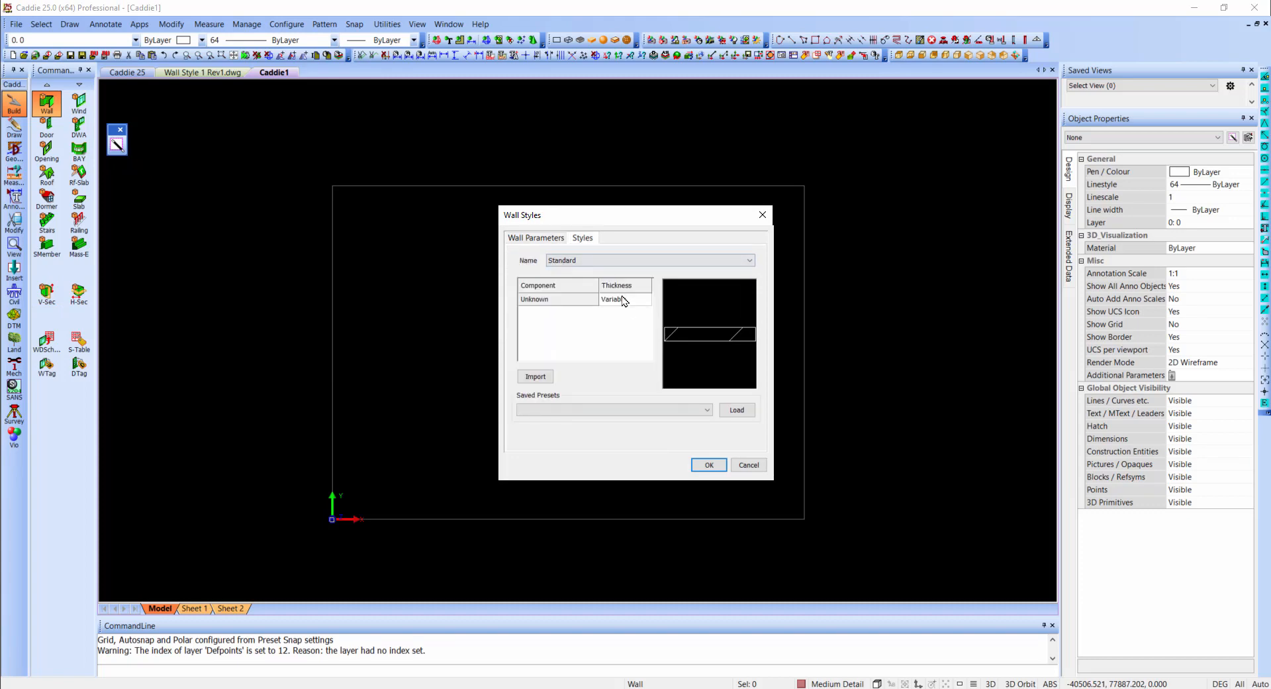
{"action": "left_click", "coordinate": [666, 411]}
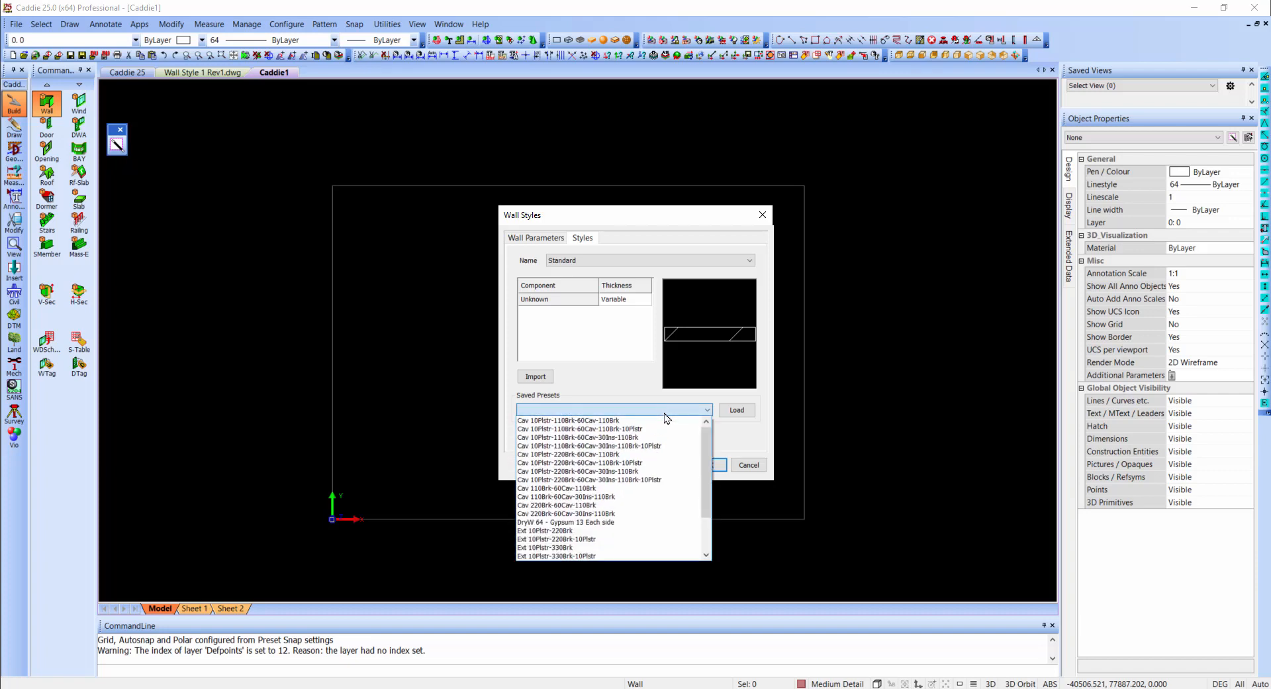
{"action": "left_click", "coordinate": [625, 531]}
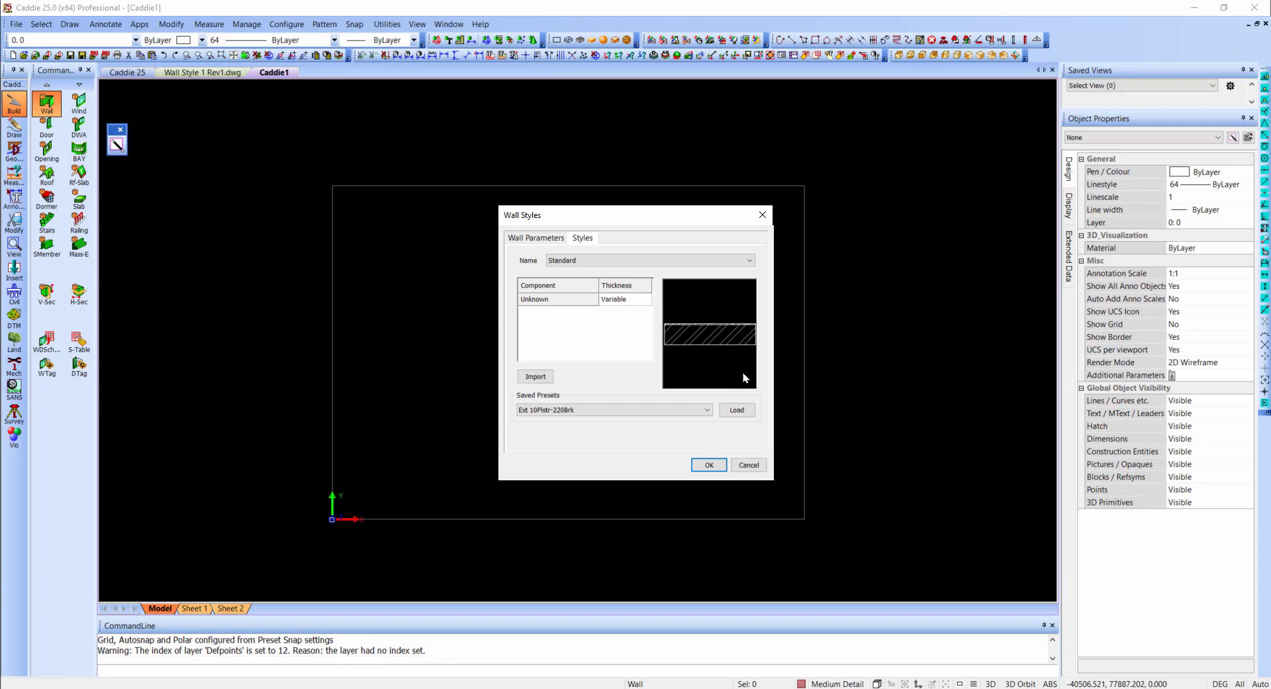
{"action": "left_click", "coordinate": [737, 410]}
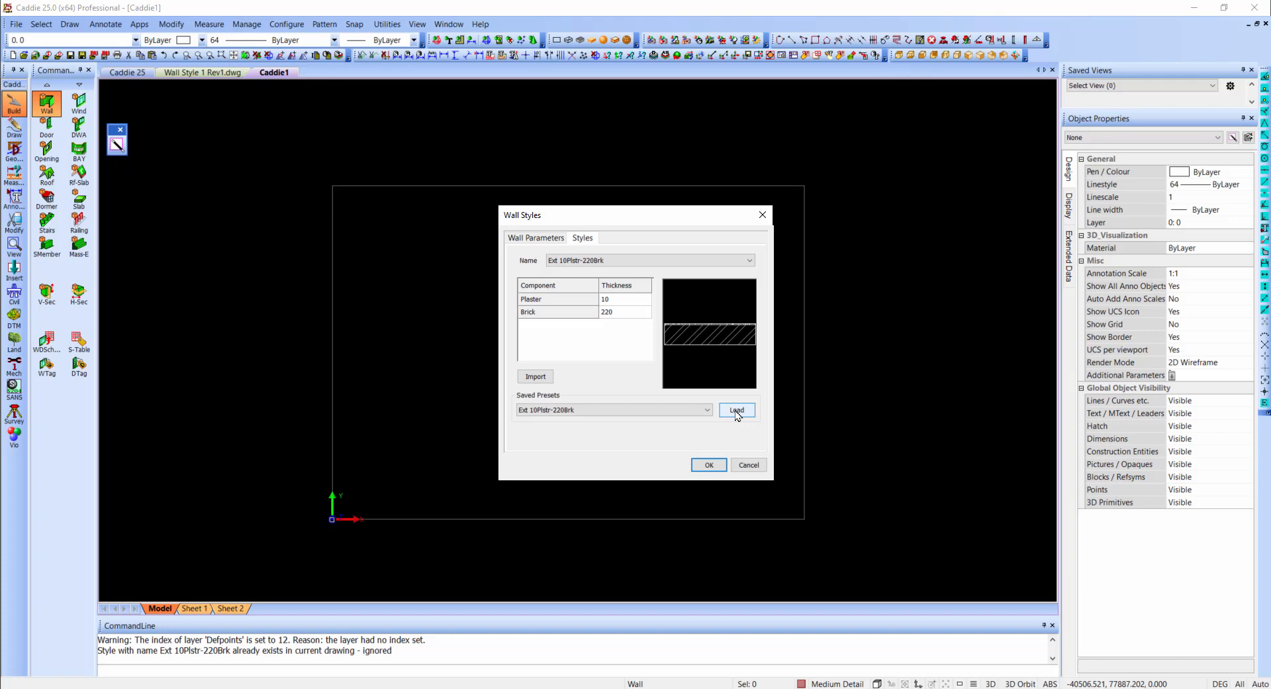
{"action": "left_click", "coordinate": [536, 242]}
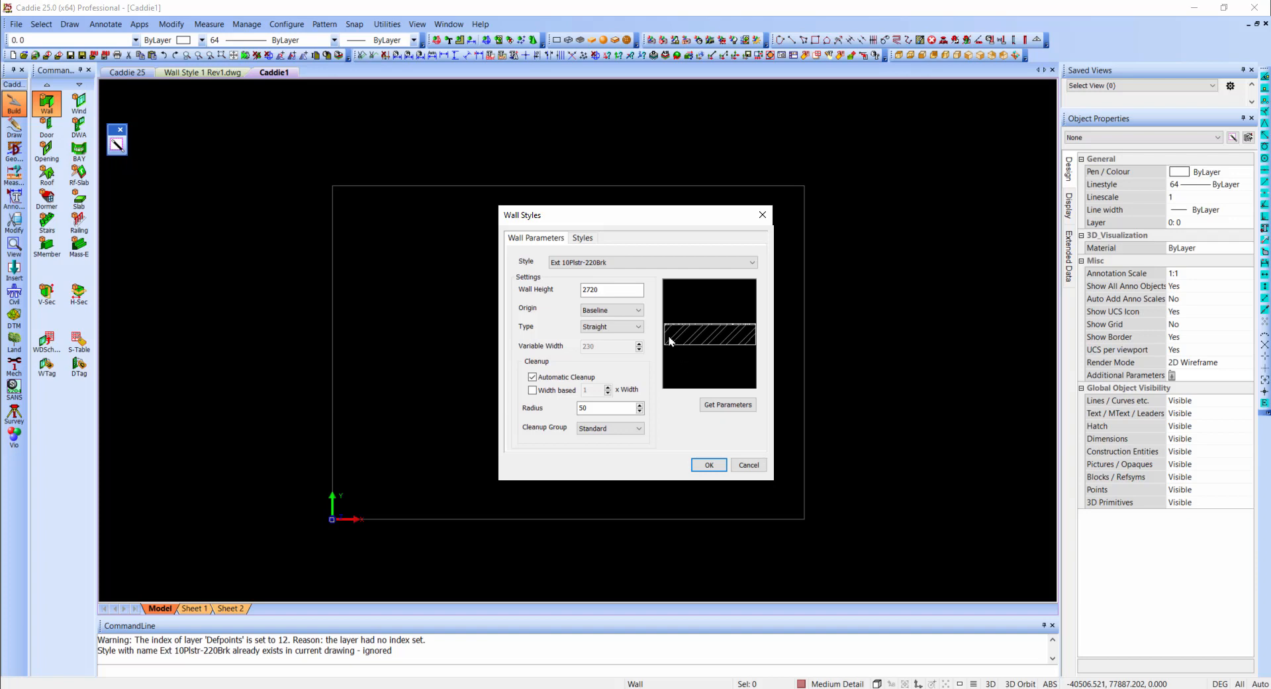
Load the saved wall style preset Cav 110Brk-60Cav-110Brk, review its wall parameters and cancel the wall setup
{"action": "left_click", "coordinate": [582, 239]}
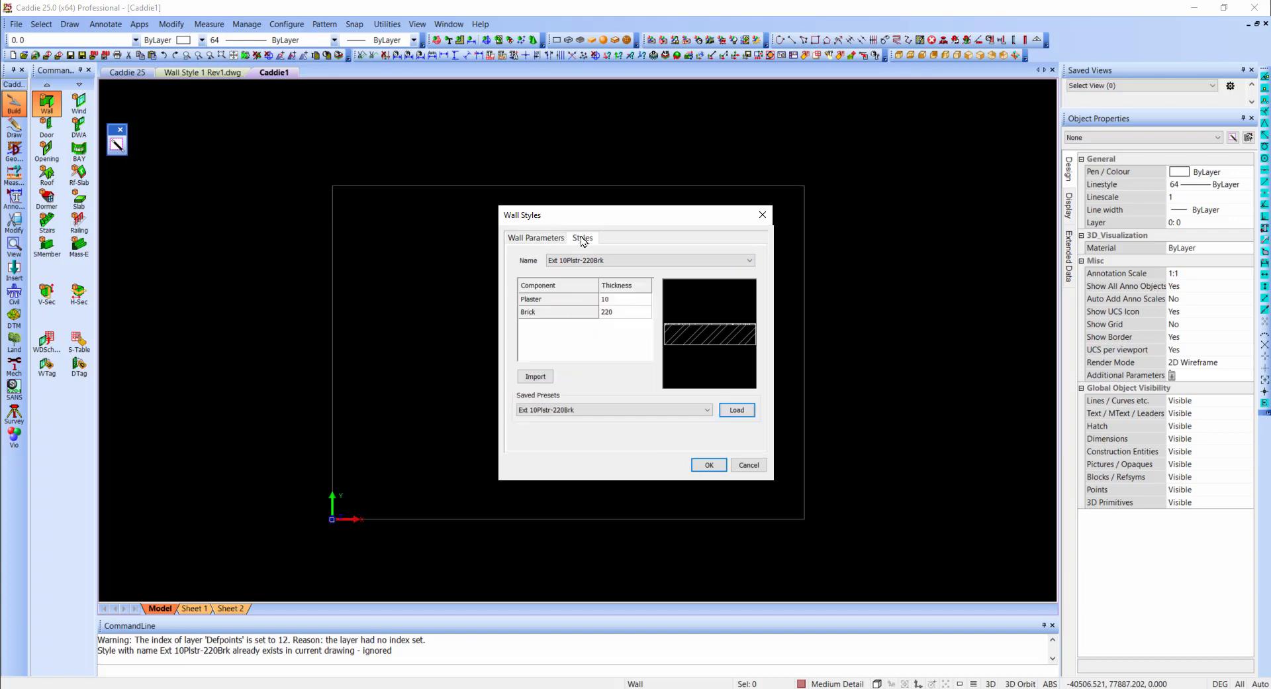
{"action": "left_click", "coordinate": [689, 414]}
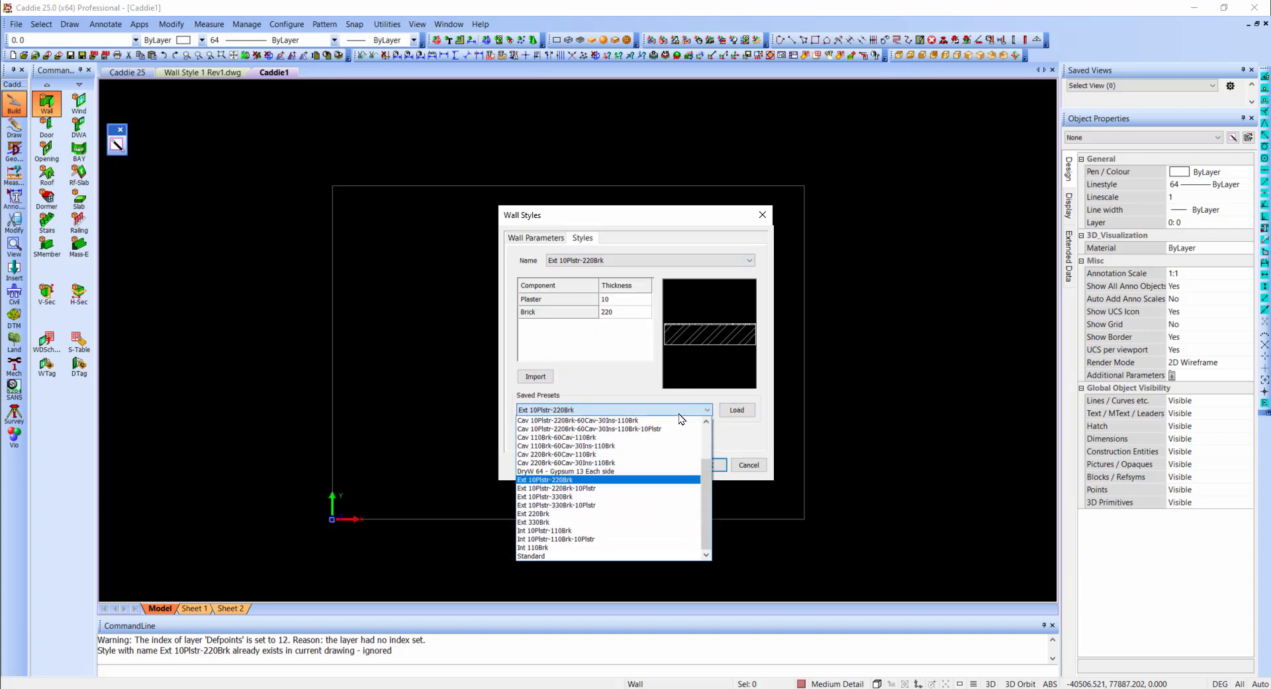
{"action": "scroll", "coordinate": [659, 440], "scroll_direction": "up", "scroll_amount": 2}
{"action": "scroll", "coordinate": [654, 455], "scroll_direction": "up", "scroll_amount": 1}
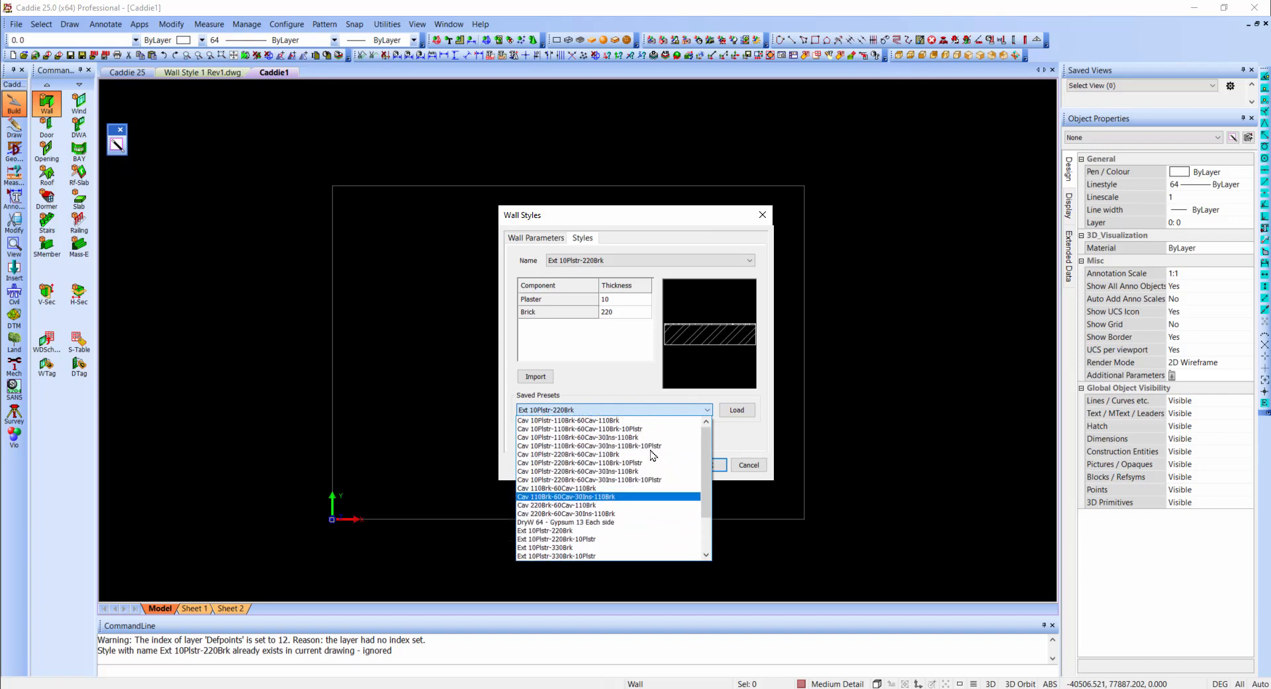
{"action": "left_click", "coordinate": [631, 493]}
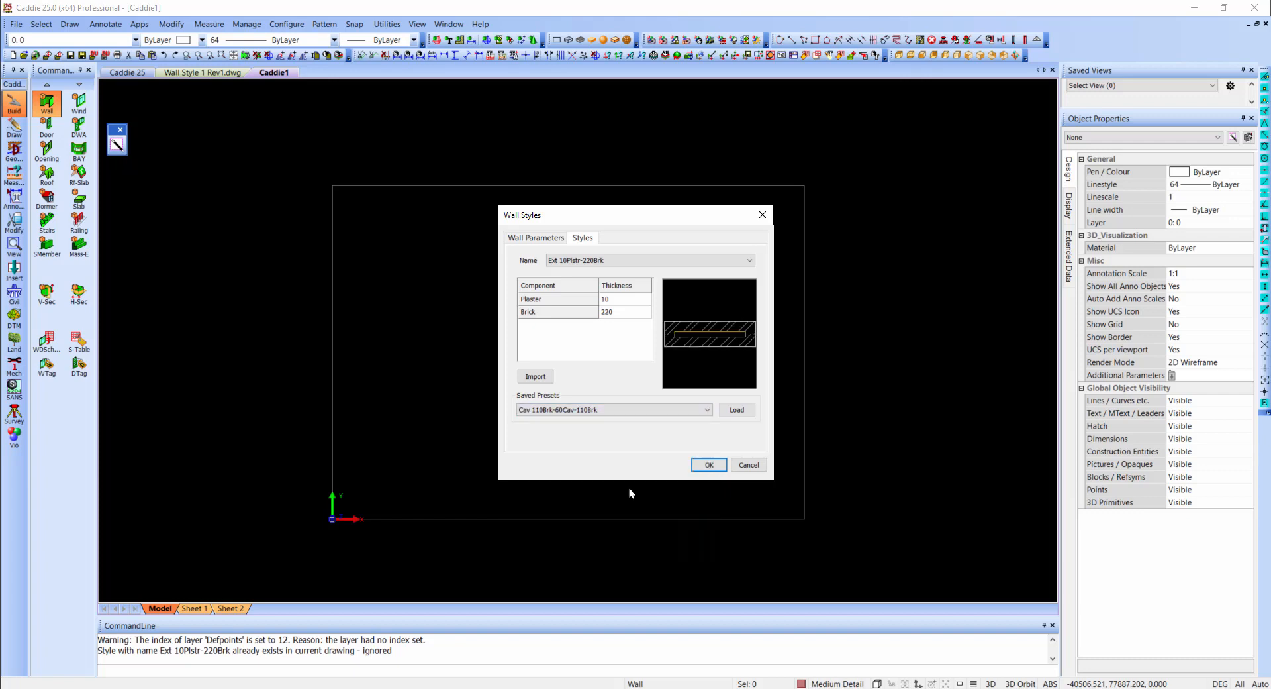
{"action": "left_click", "coordinate": [737, 410]}
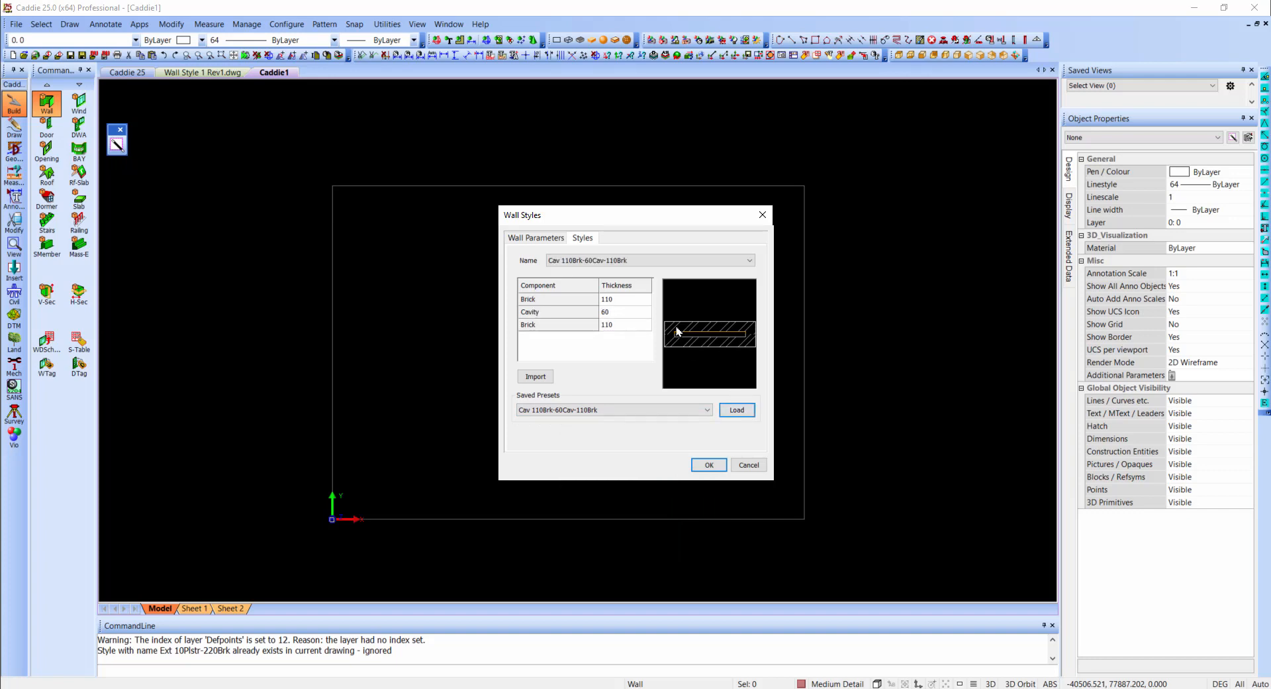
{"action": "left_click", "coordinate": [548, 240]}
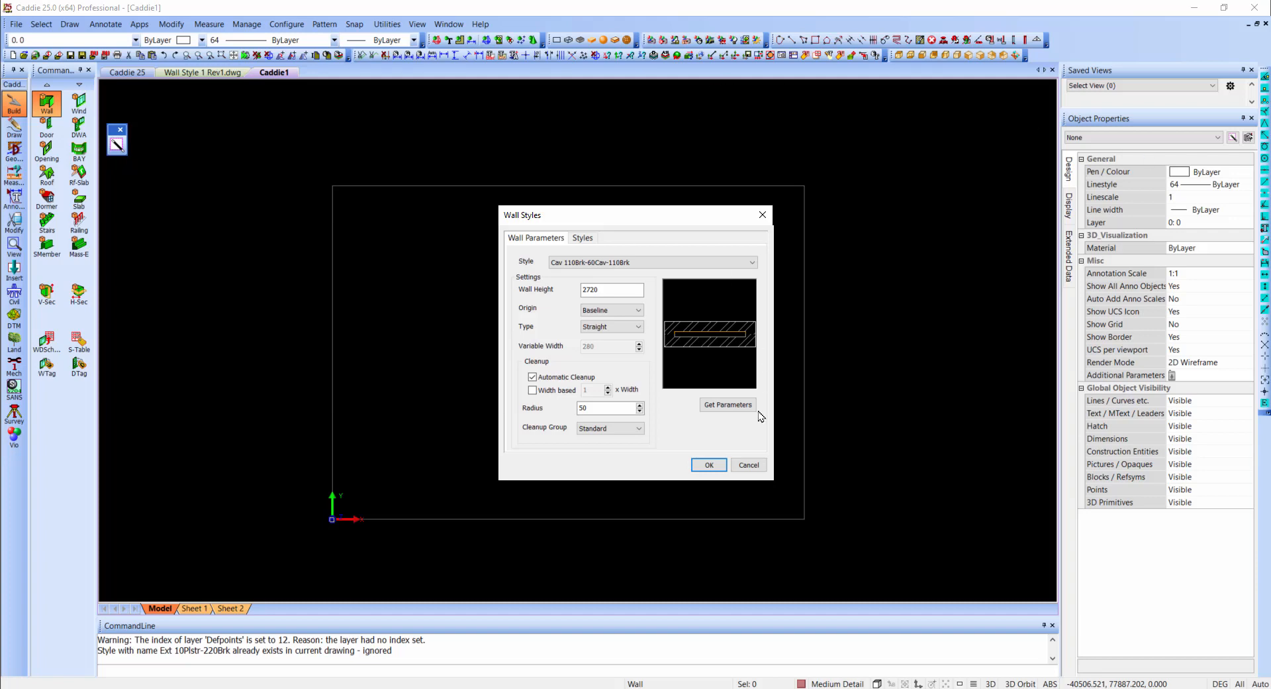
{"action": "left_click", "coordinate": [749, 464]}
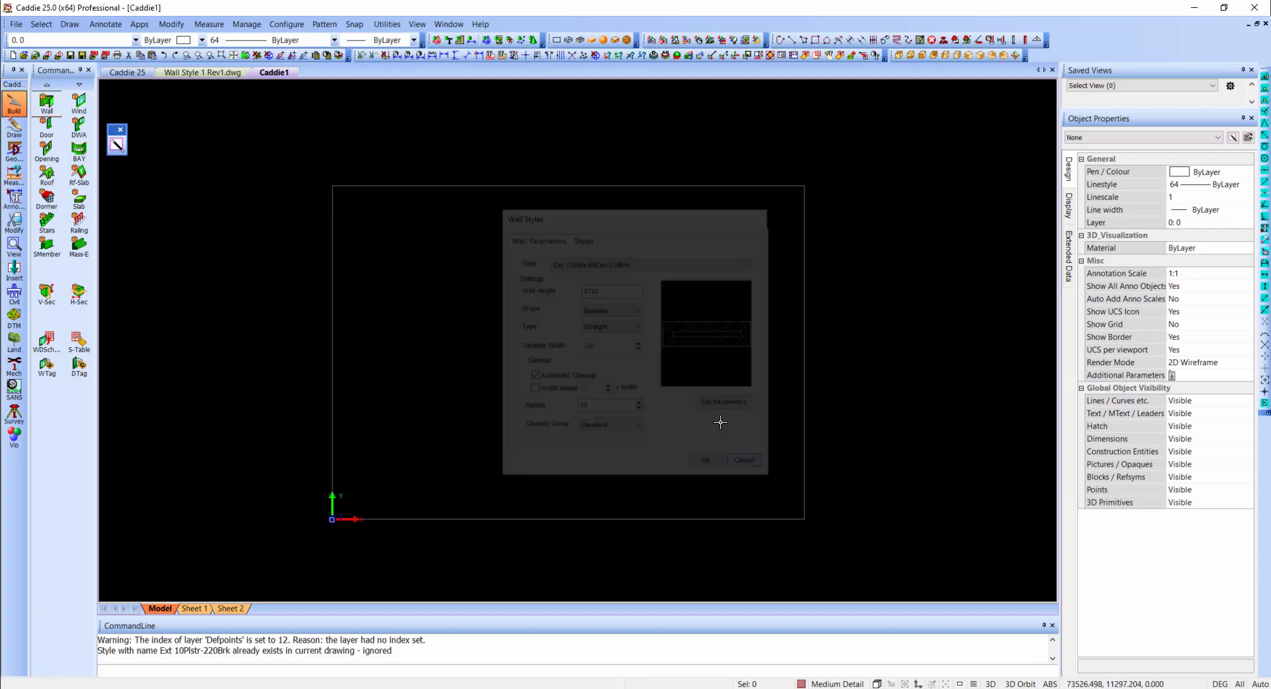
Switch to the Caddie 25 drawing and show its two walls in front view
{"action": "left_click", "coordinate": [127, 72]}
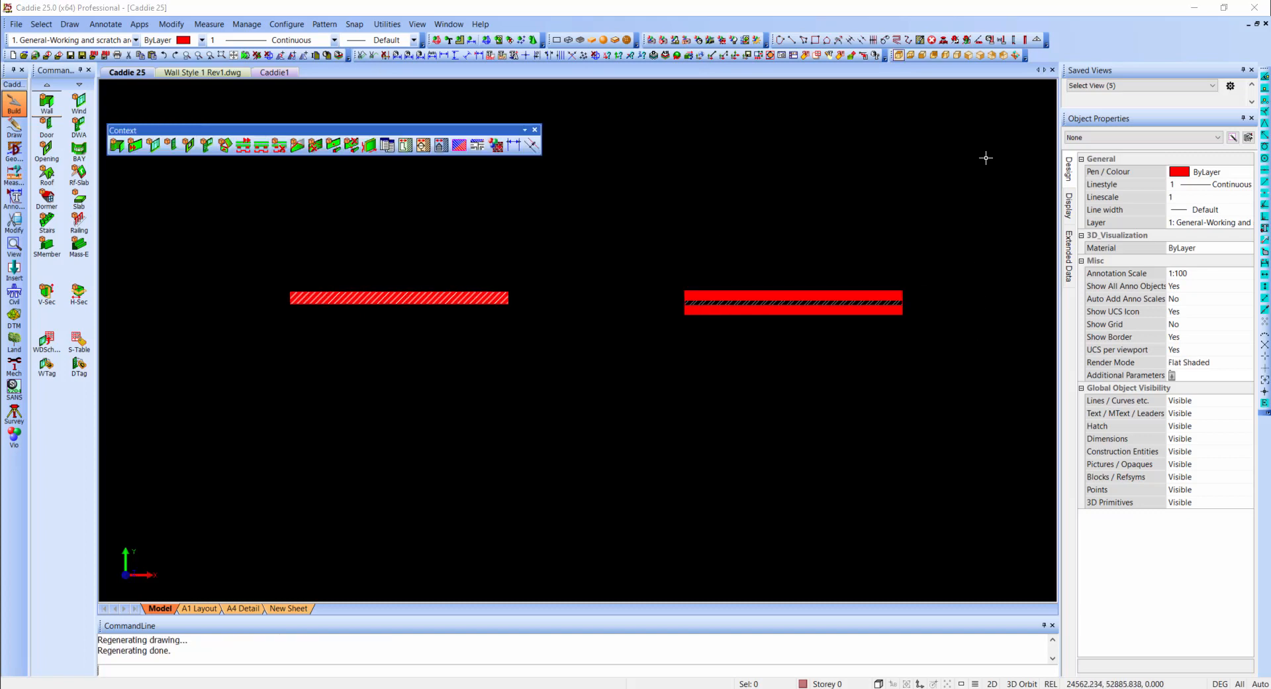
{"action": "left_click", "coordinate": [922, 54]}
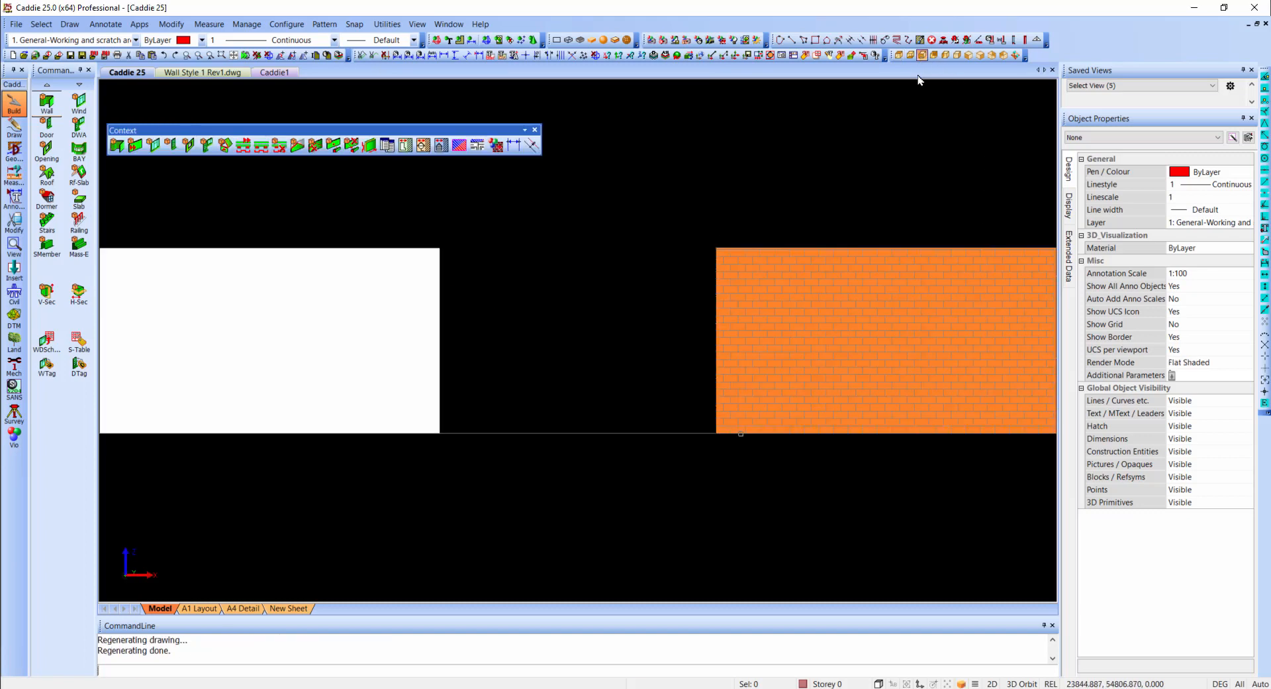
{"action": "scroll", "coordinate": [689, 263], "scroll_direction": "down", "scroll_amount": 1}
{"action": "middle_click_drag", "start_coordinate": [747, 311], "coordinate": [746, 294]}
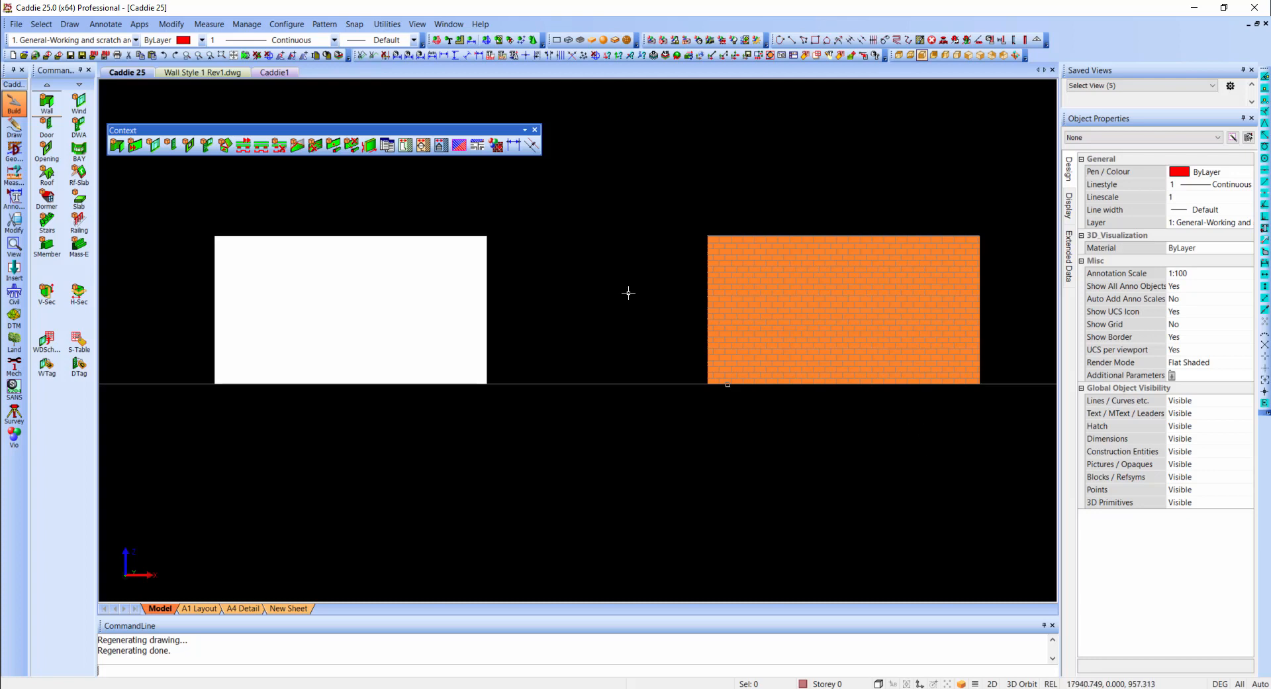
Examine the properties of the plain white wall and the brick wall, including dimensions and style
{"action": "left_click", "coordinate": [446, 293]}
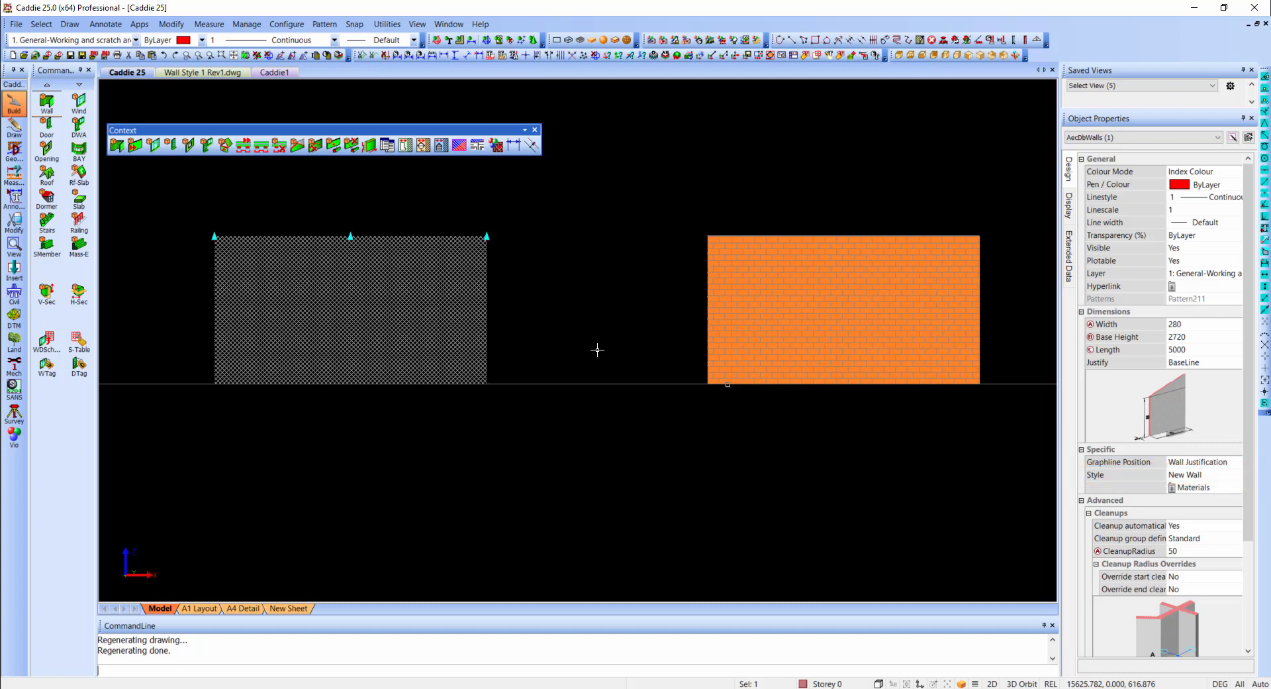
{"action": "left_click", "coordinate": [807, 320]}
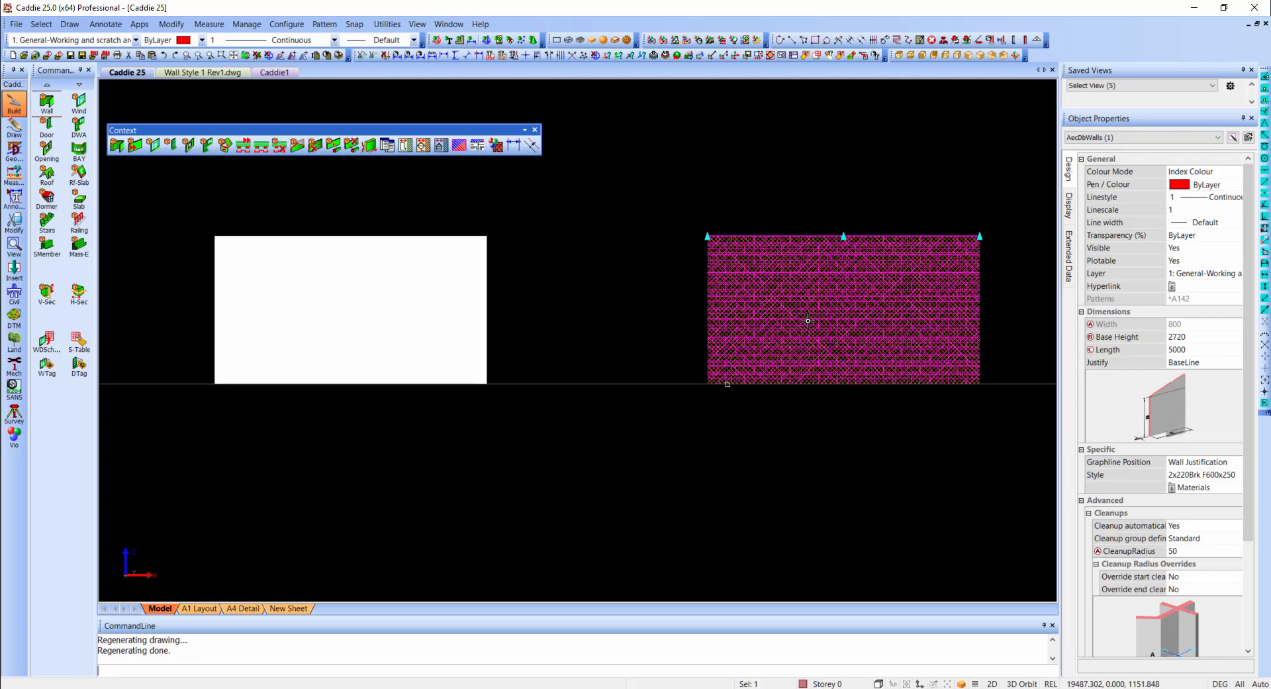
{"action": "key", "text": "Escape"}
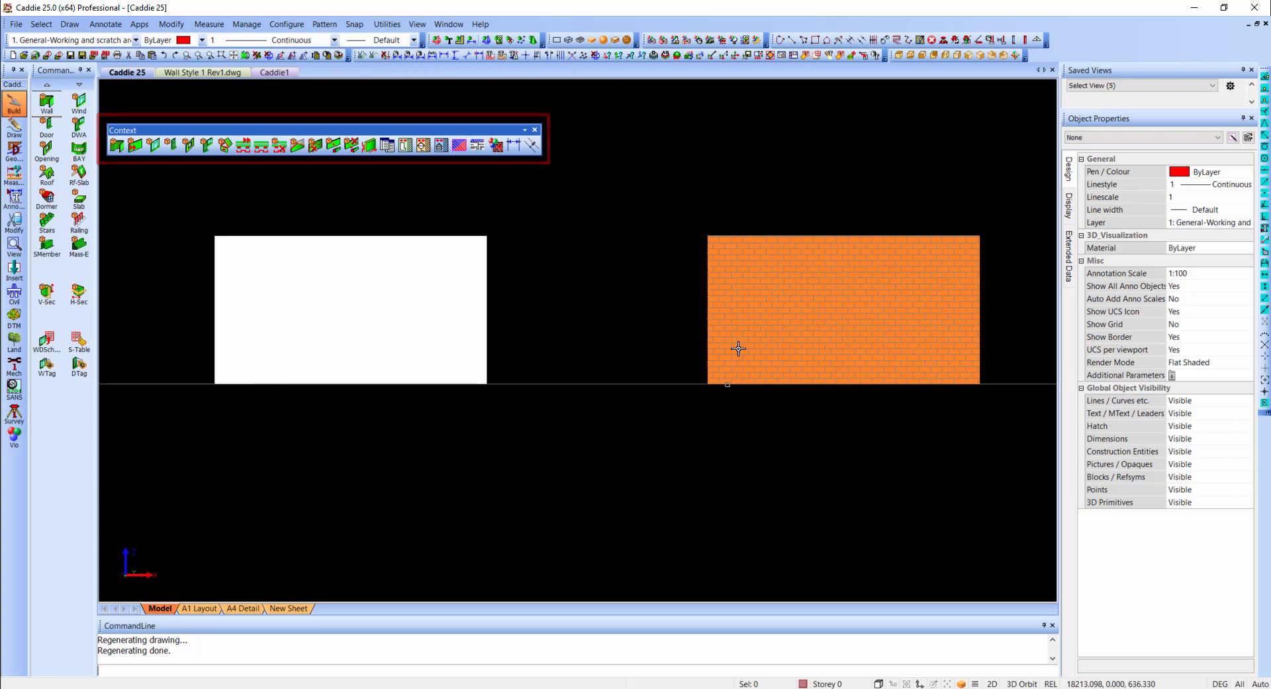
Extend the base of the brick wall using a bottom cut line with an offset of -1000
{"action": "left_click", "coordinate": [739, 348]}
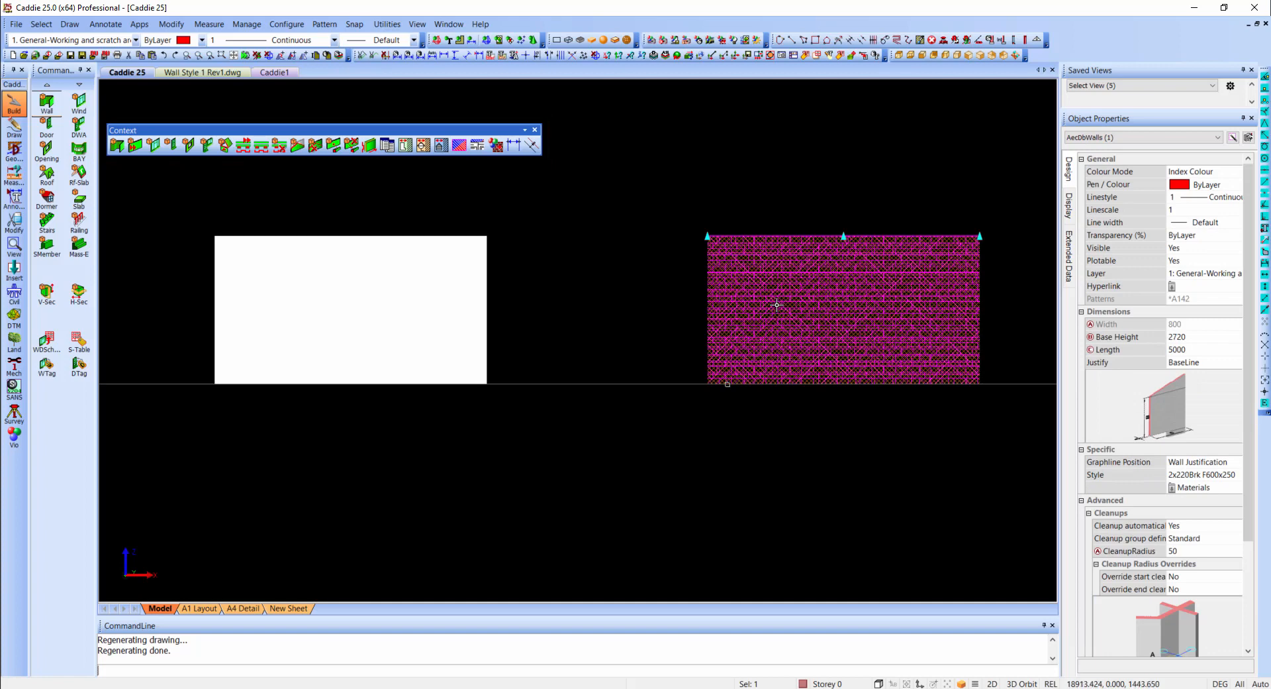
{"action": "left_click", "coordinate": [296, 148]}
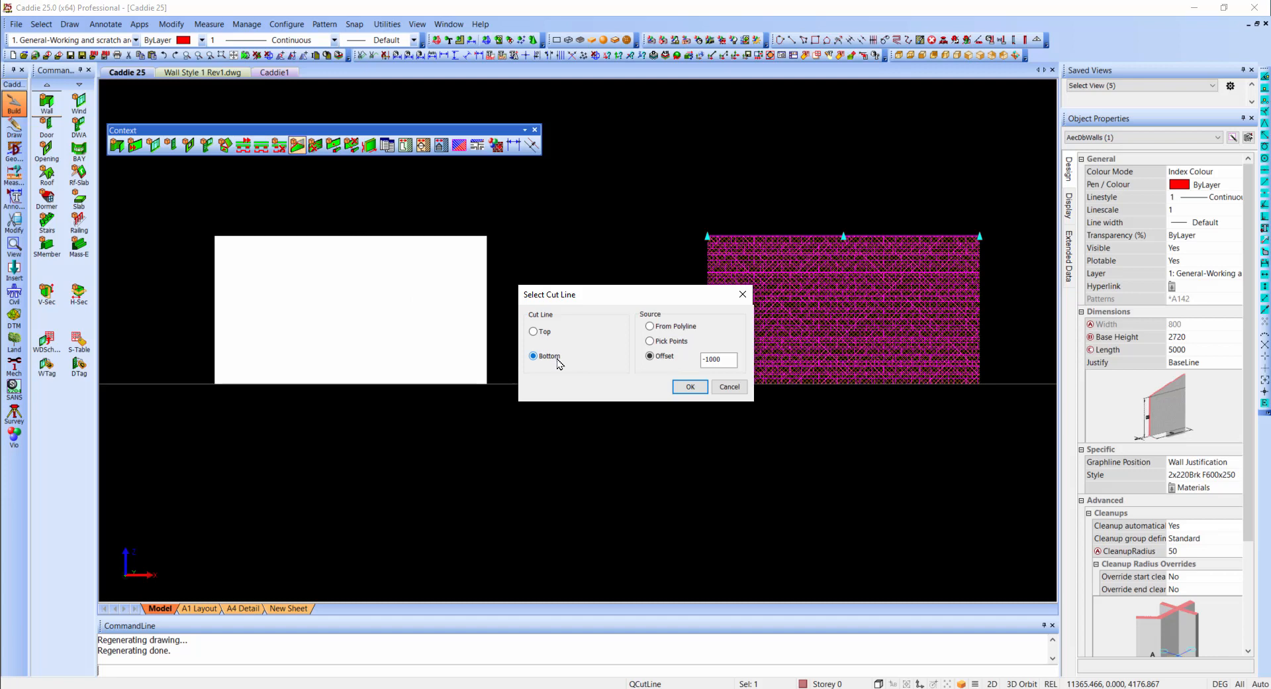
{"action": "left_click_drag", "start_coordinate": [728, 360], "coordinate": [695, 370]}
{"action": "left_click_drag", "start_coordinate": [670, 298], "coordinate": [607, 267]}
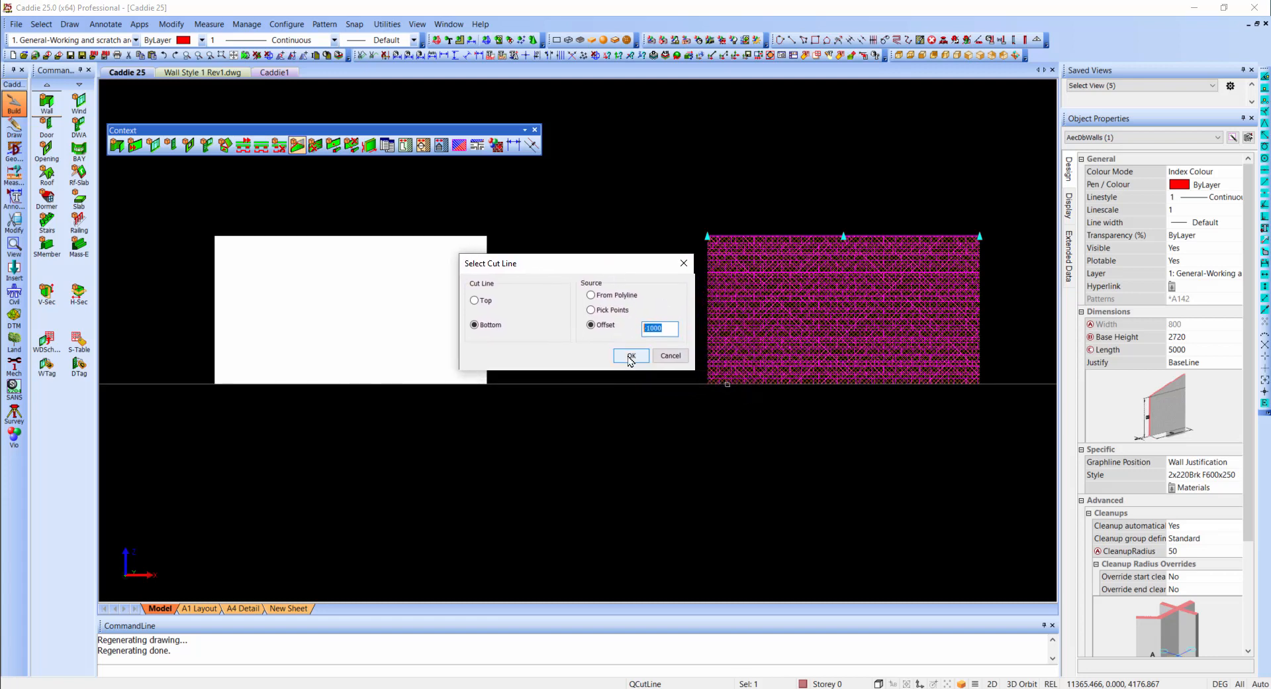
{"action": "left_click", "coordinate": [630, 356]}
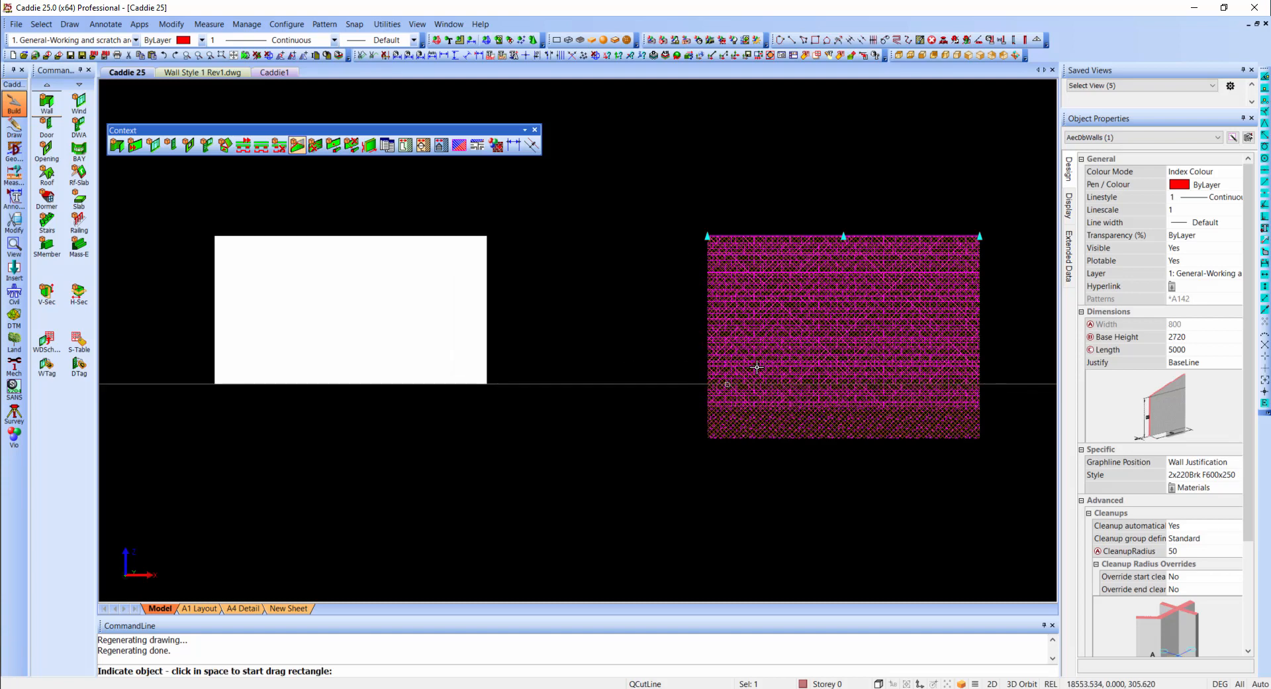
{"action": "key", "text": "Escape"}
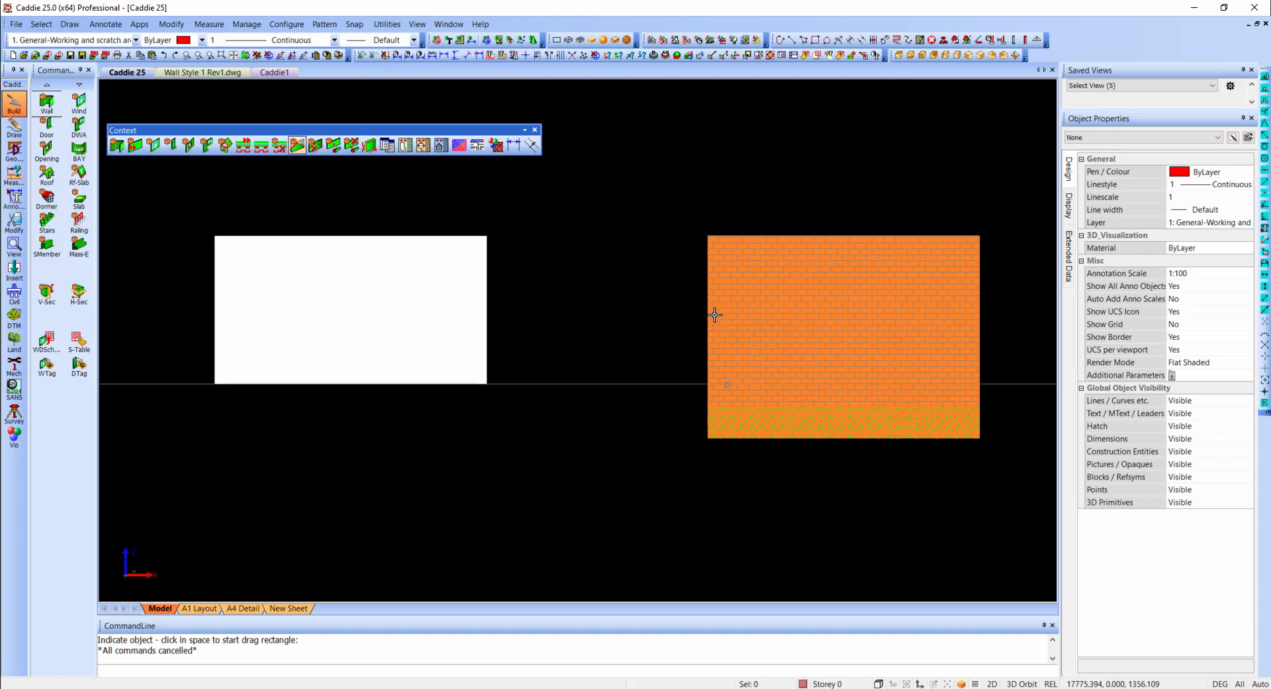
In top view, create a quick vertical section with a freehand profile line across the brick wall and place the section above it
{"action": "key", "text": "t"}
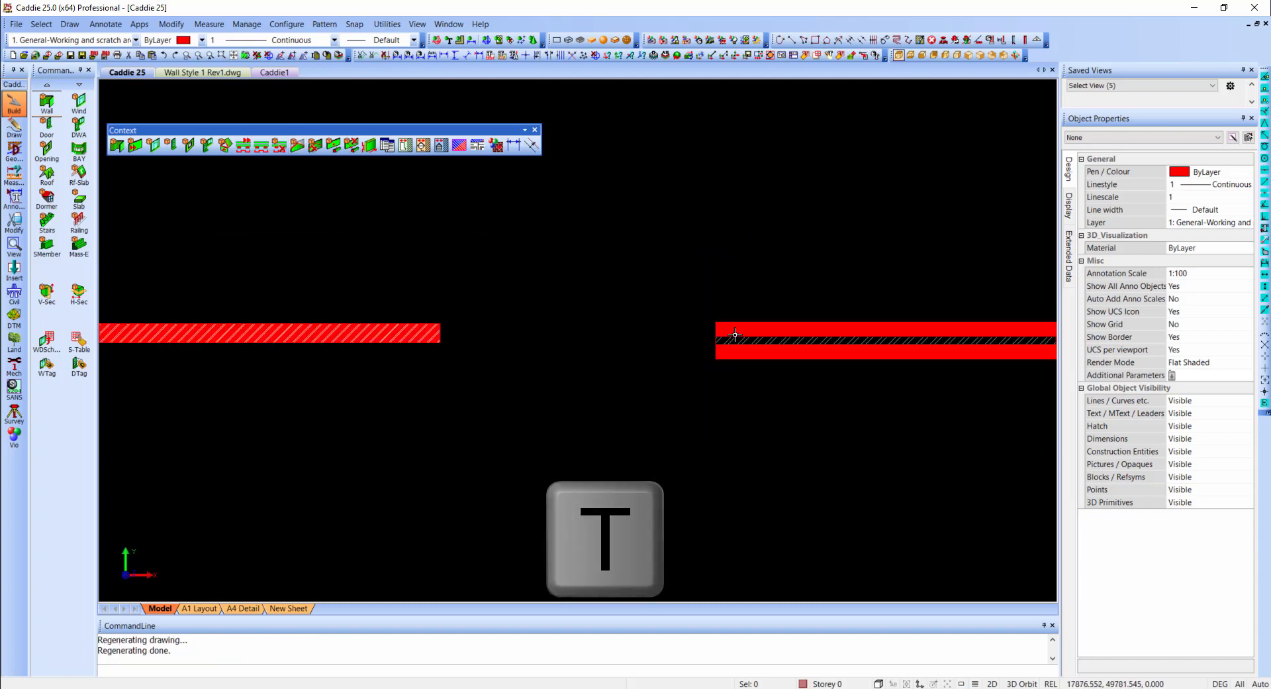
{"action": "scroll", "coordinate": [695, 275], "scroll_direction": "down", "scroll_amount": 3}
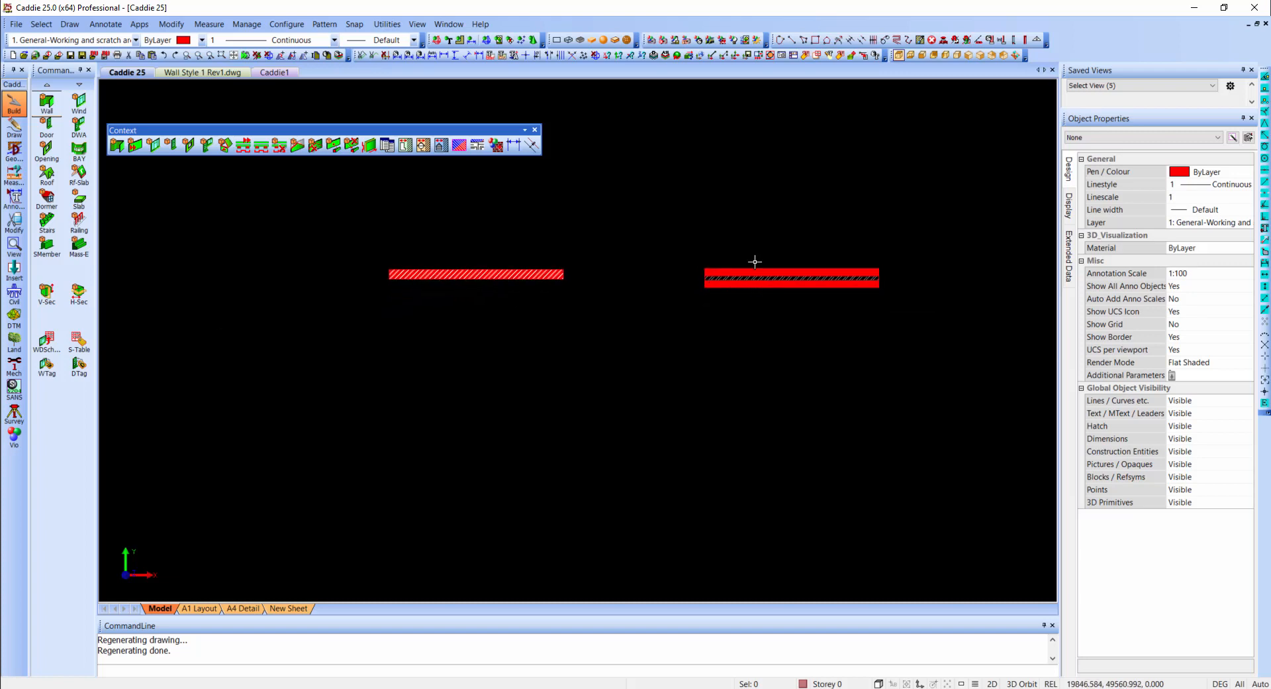
{"action": "left_click", "coordinate": [47, 305]}
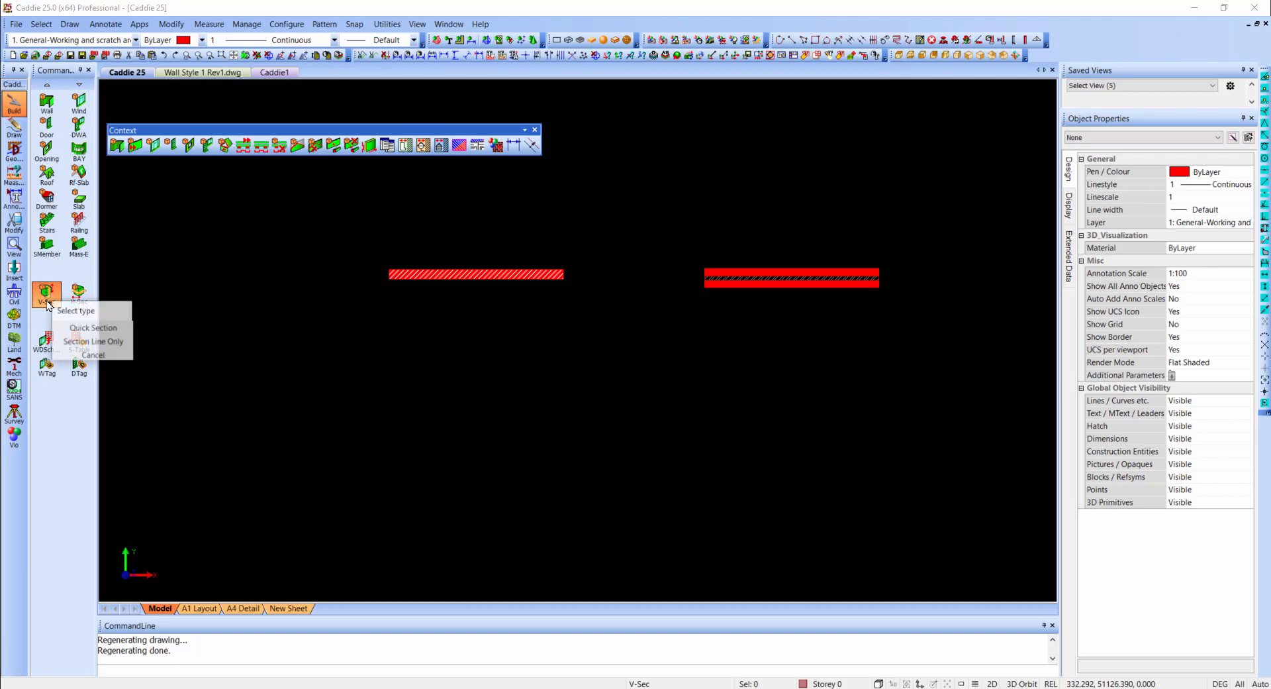
{"action": "left_click", "coordinate": [98, 328]}
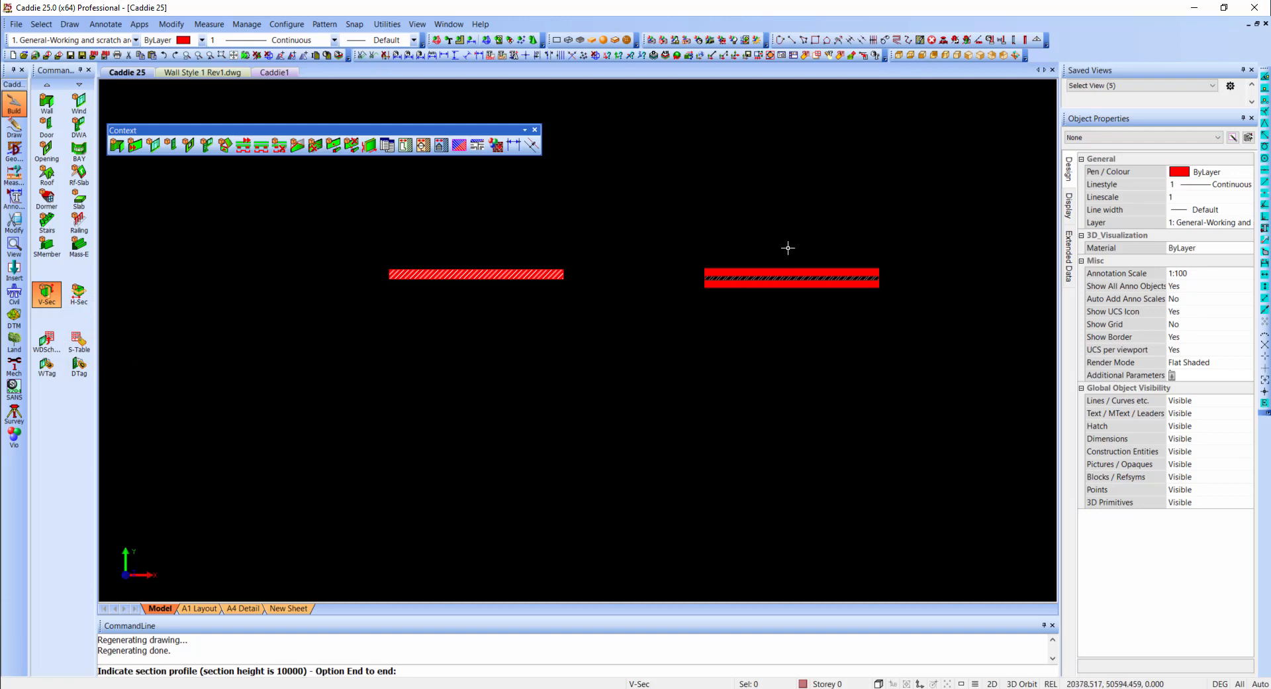
{"action": "key", "text": "Tab"}
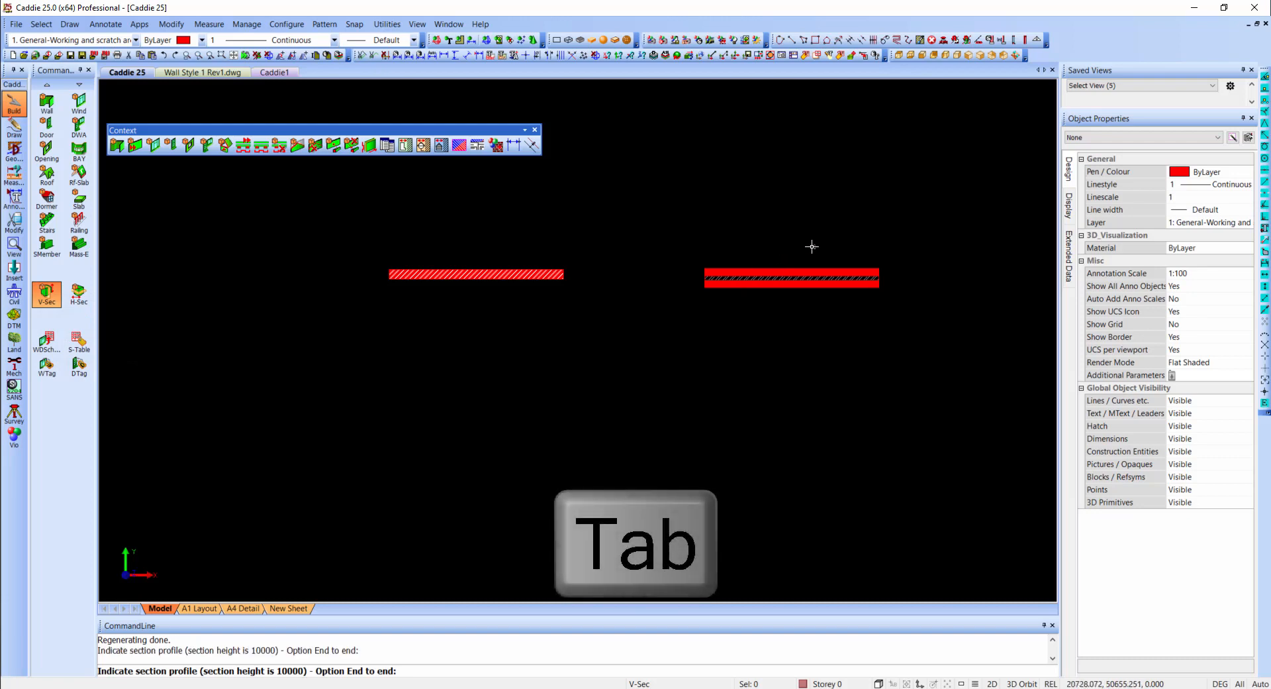
{"action": "left_click", "coordinate": [812, 246]}
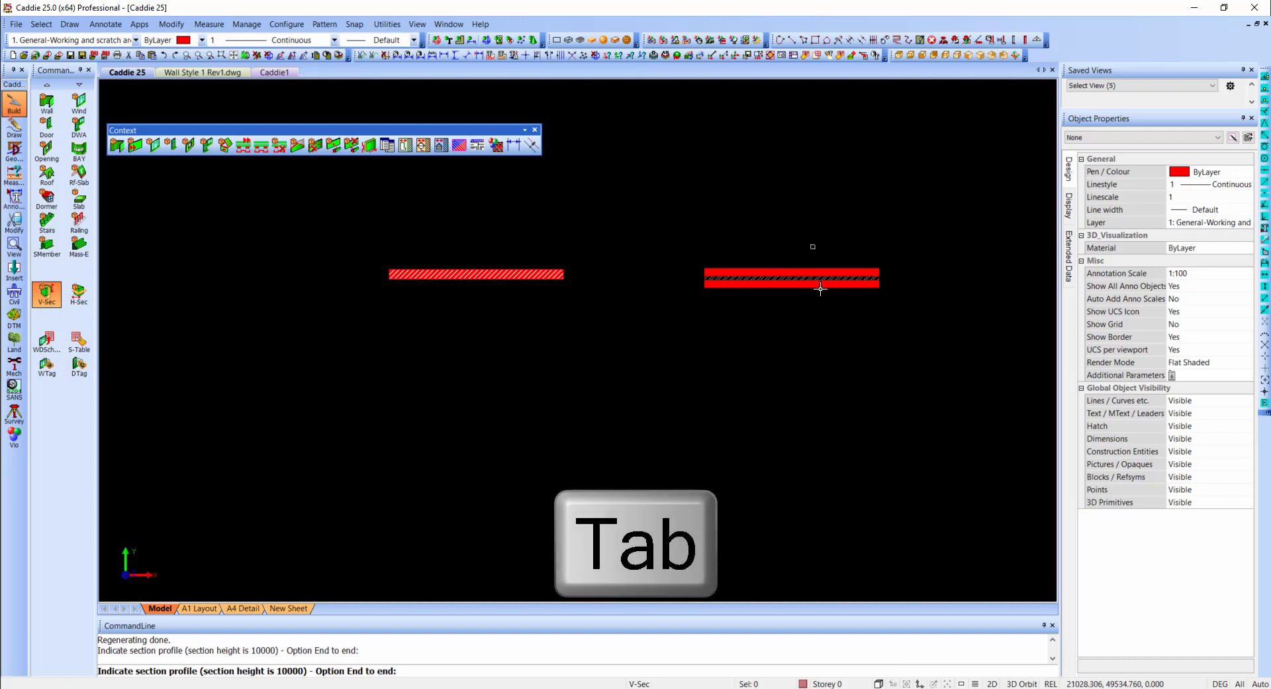
{"action": "left_click", "coordinate": [813, 323]}
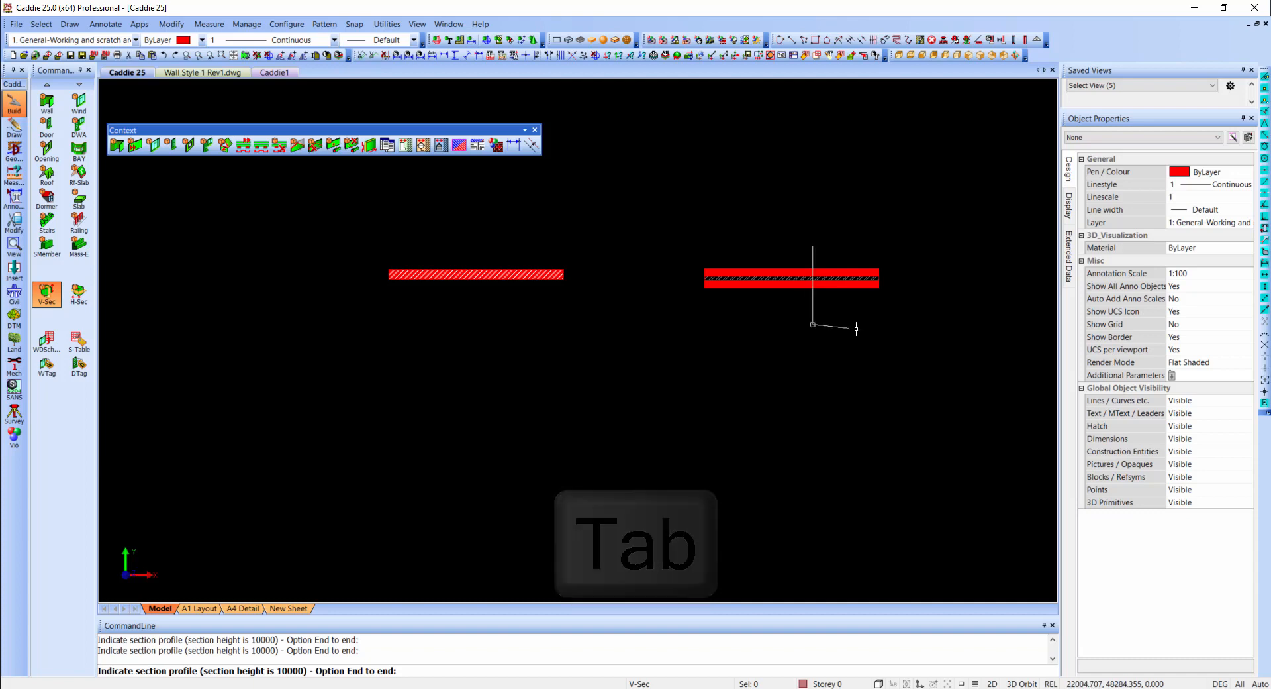
{"action": "right_click", "coordinate": [856, 329]}
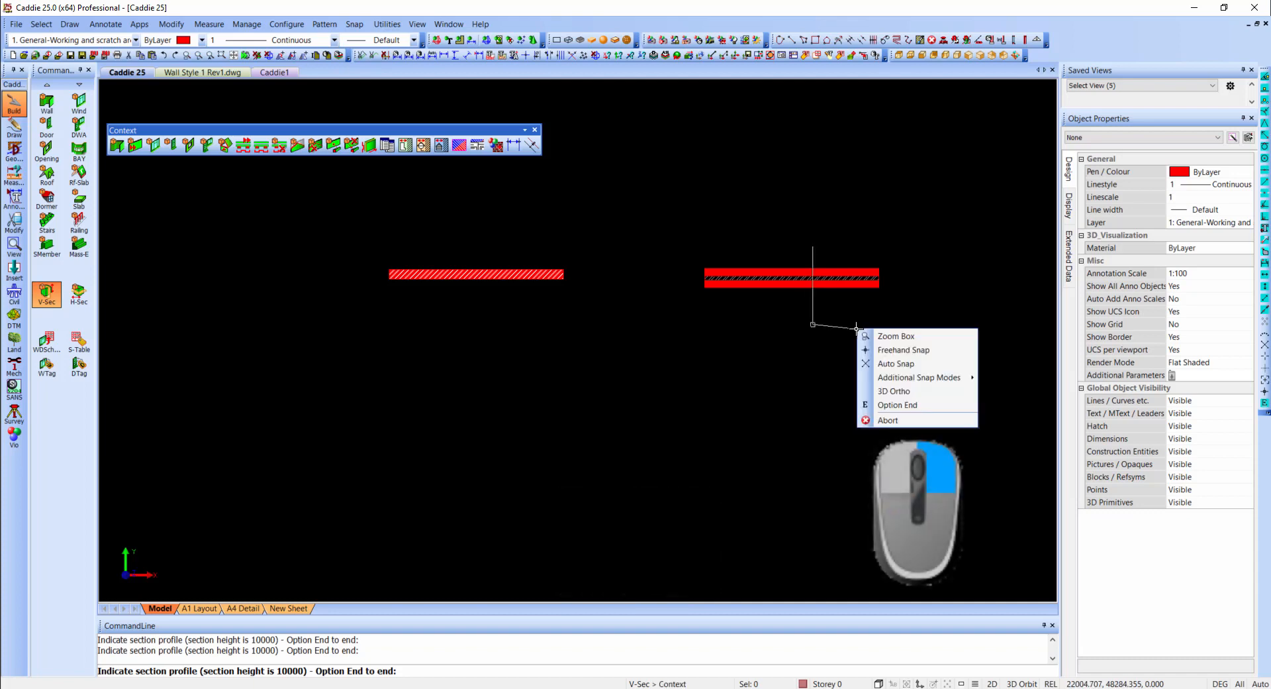
{"action": "left_click", "coordinate": [892, 405]}
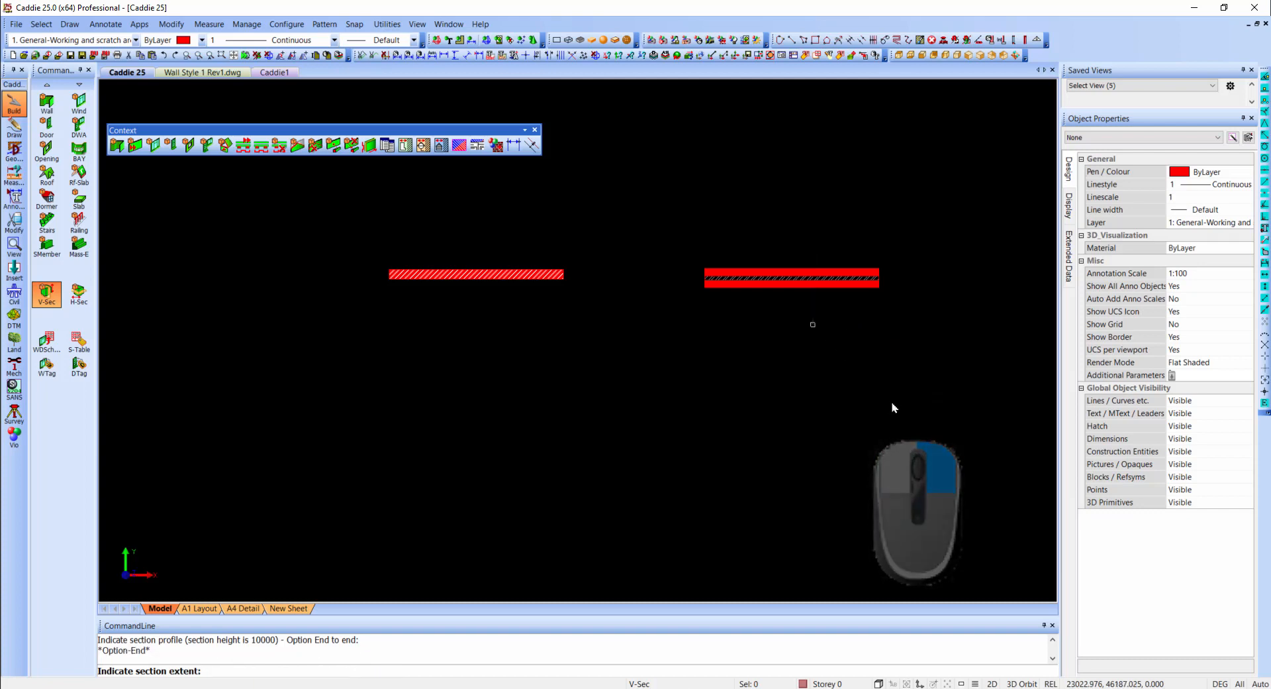
{"action": "left_click", "coordinate": [902, 329]}
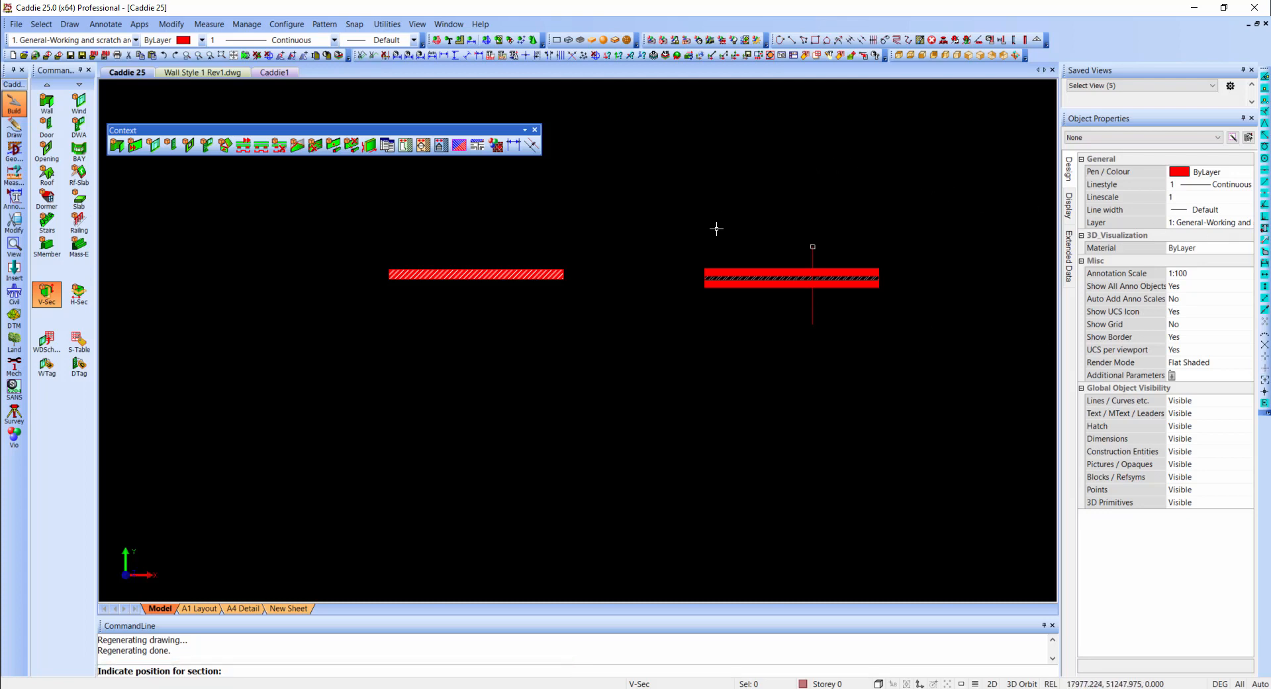
{"action": "left_click", "coordinate": [741, 210]}
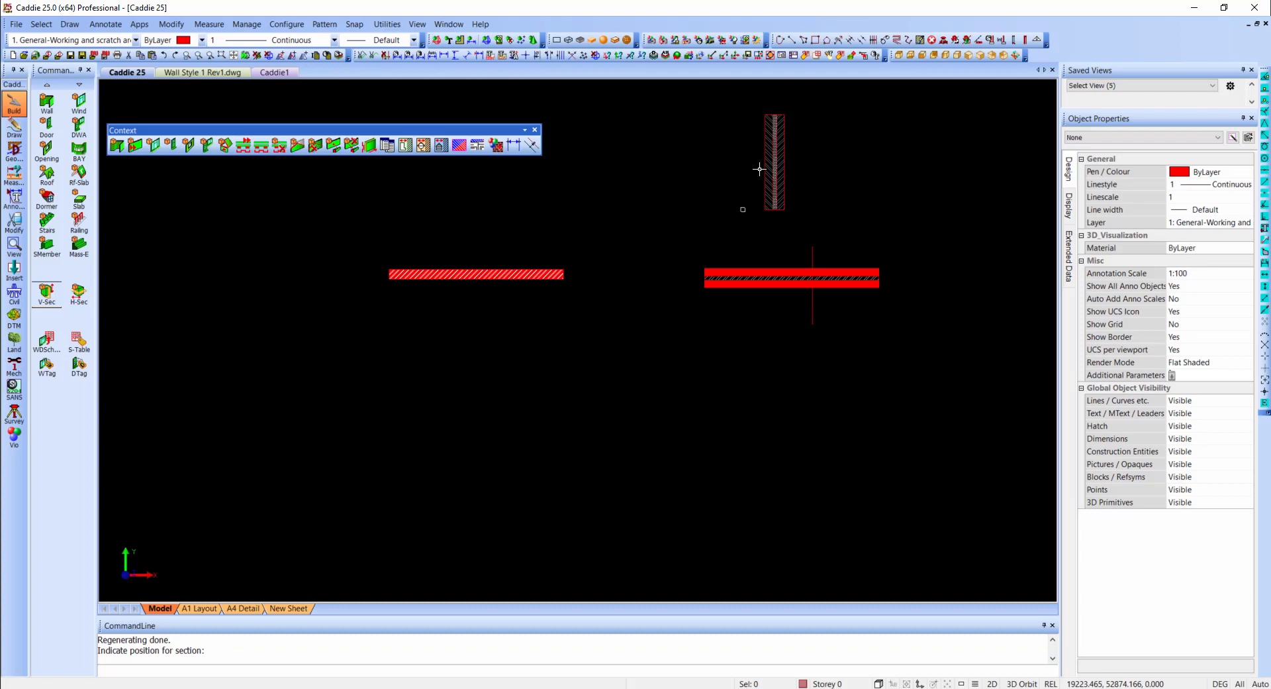
Split the model view into two vertical viewports and frame the brick wall's plan and section in the first one
{"action": "right_click", "coordinate": [726, 225]}
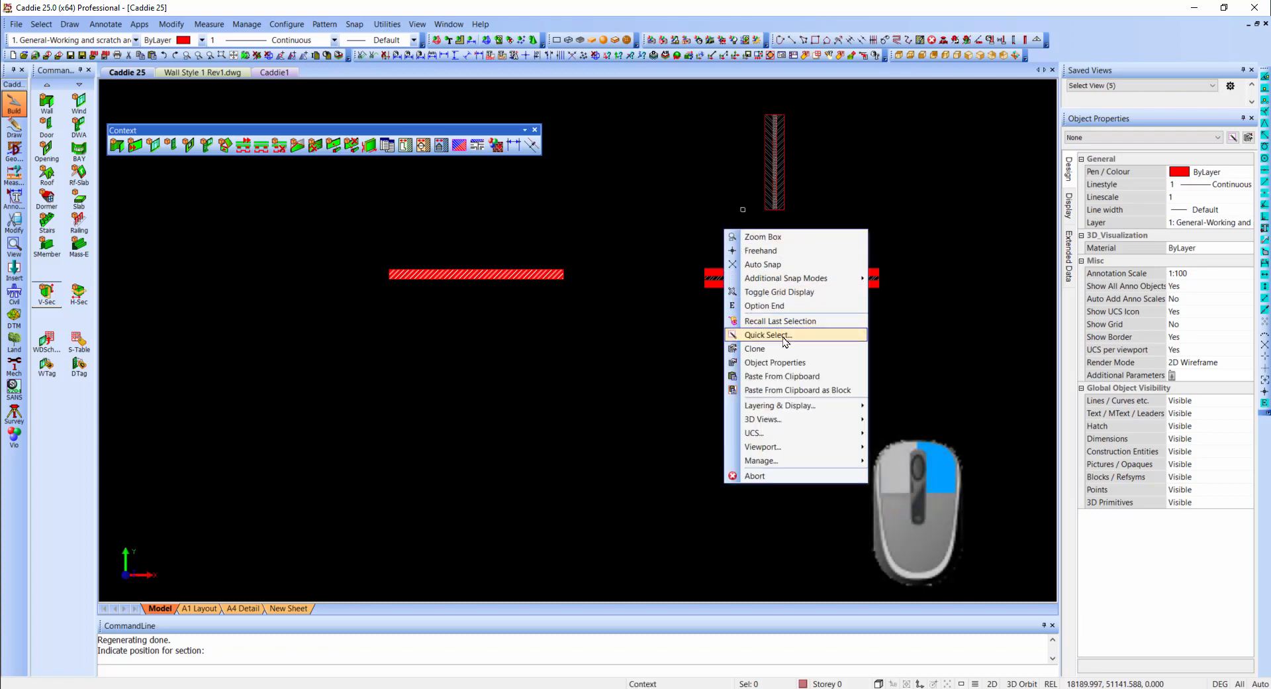
{"action": "mouse_move", "coordinate": [797, 446]}
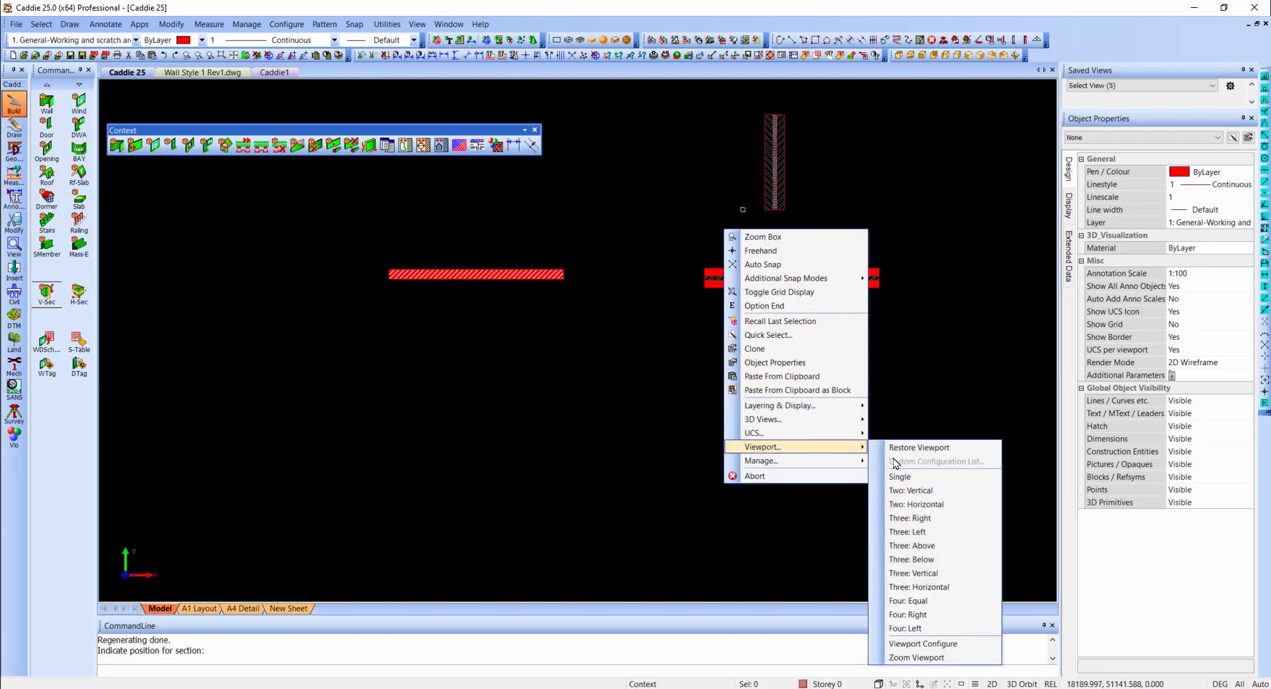
{"action": "left_click", "coordinate": [918, 491]}
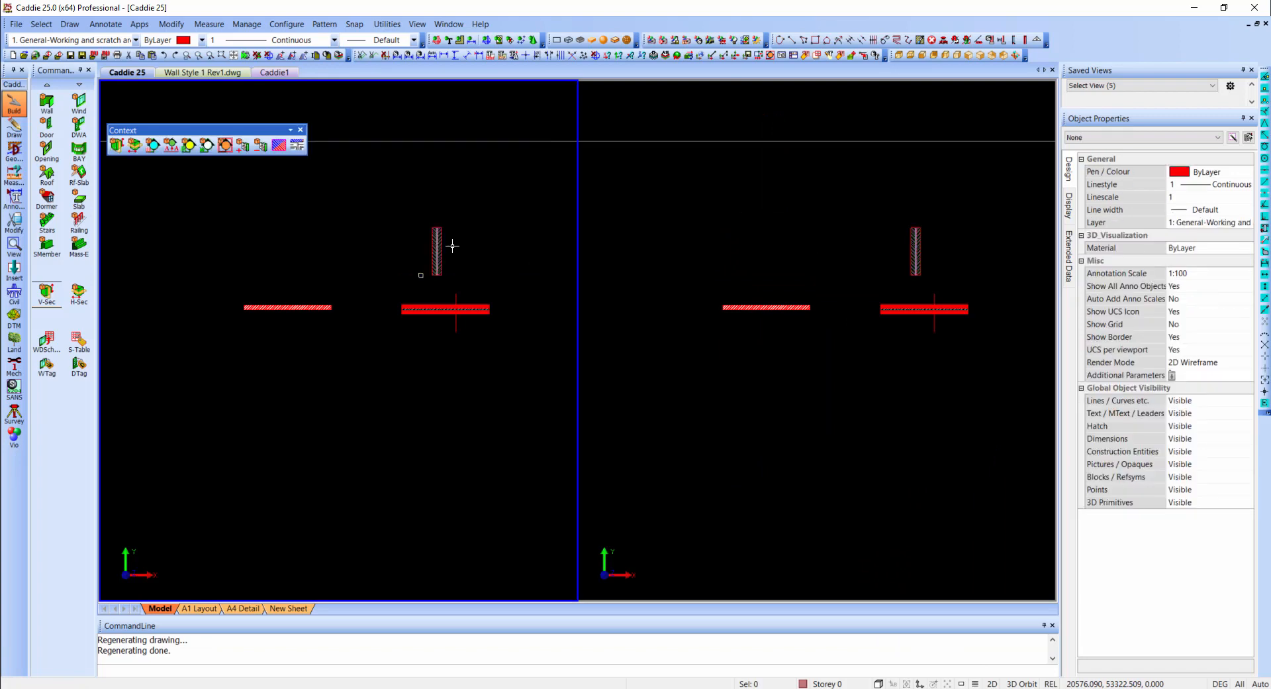
{"action": "scroll", "coordinate": [452, 246], "scroll_direction": "up", "scroll_amount": 5}
{"action": "middle_click_drag", "start_coordinate": [455, 243], "coordinate": [332, 241]}
{"action": "scroll", "coordinate": [363, 256], "scroll_direction": "up", "scroll_amount": 1}
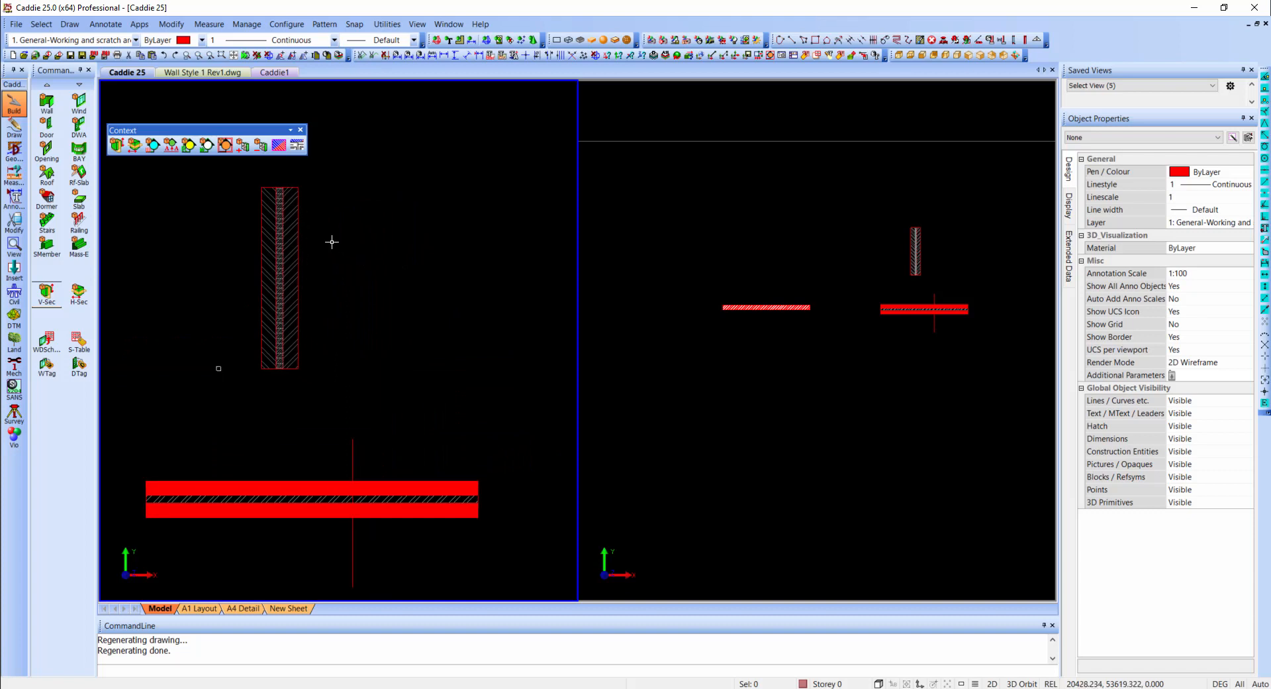
Show the brick wall from its right side in the second viewport, framed from wall top to footing
{"action": "left_click", "coordinate": [976, 303]}
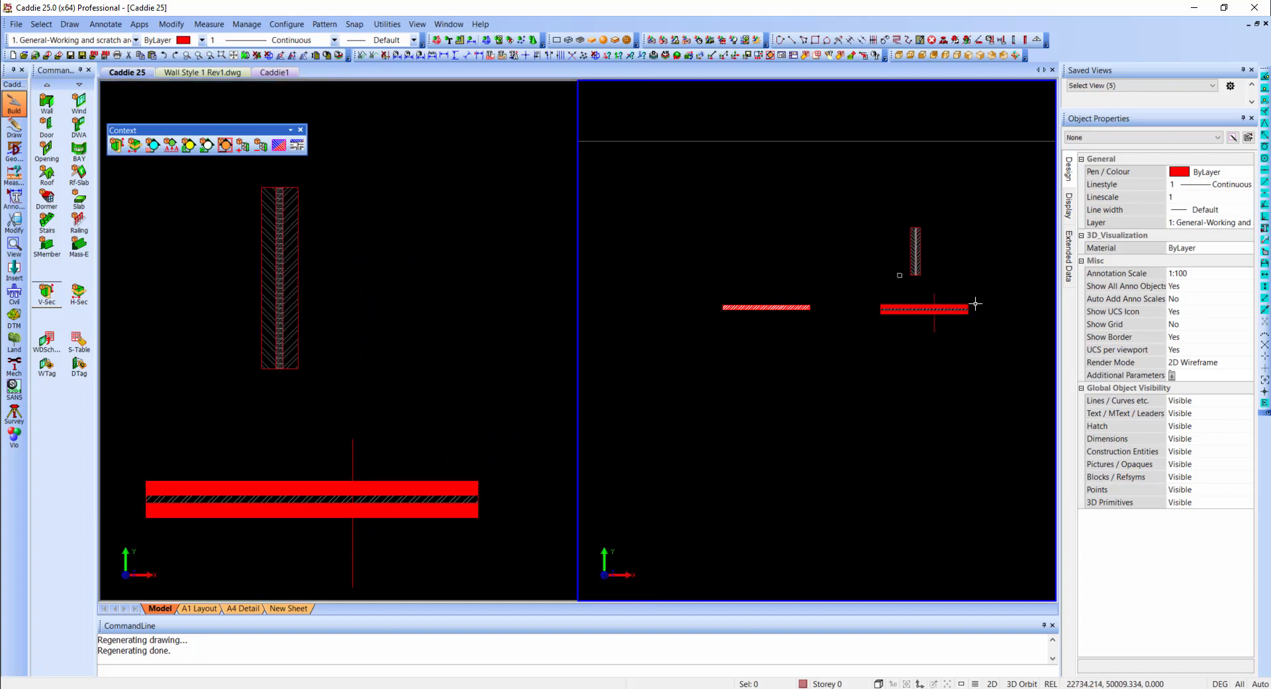
{"action": "left_click", "coordinate": [958, 55]}
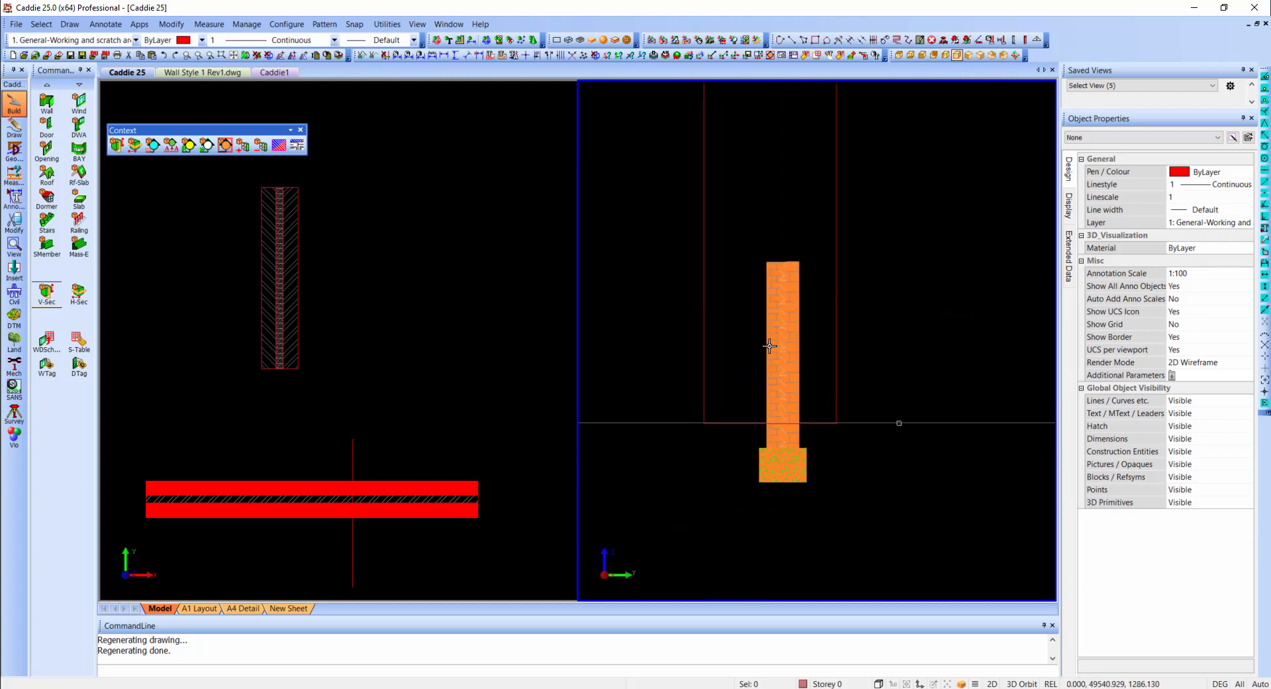
{"action": "scroll", "coordinate": [771, 347], "scroll_direction": "up", "scroll_amount": 2}
{"action": "middle_click_drag", "start_coordinate": [788, 352], "coordinate": [811, 314]}
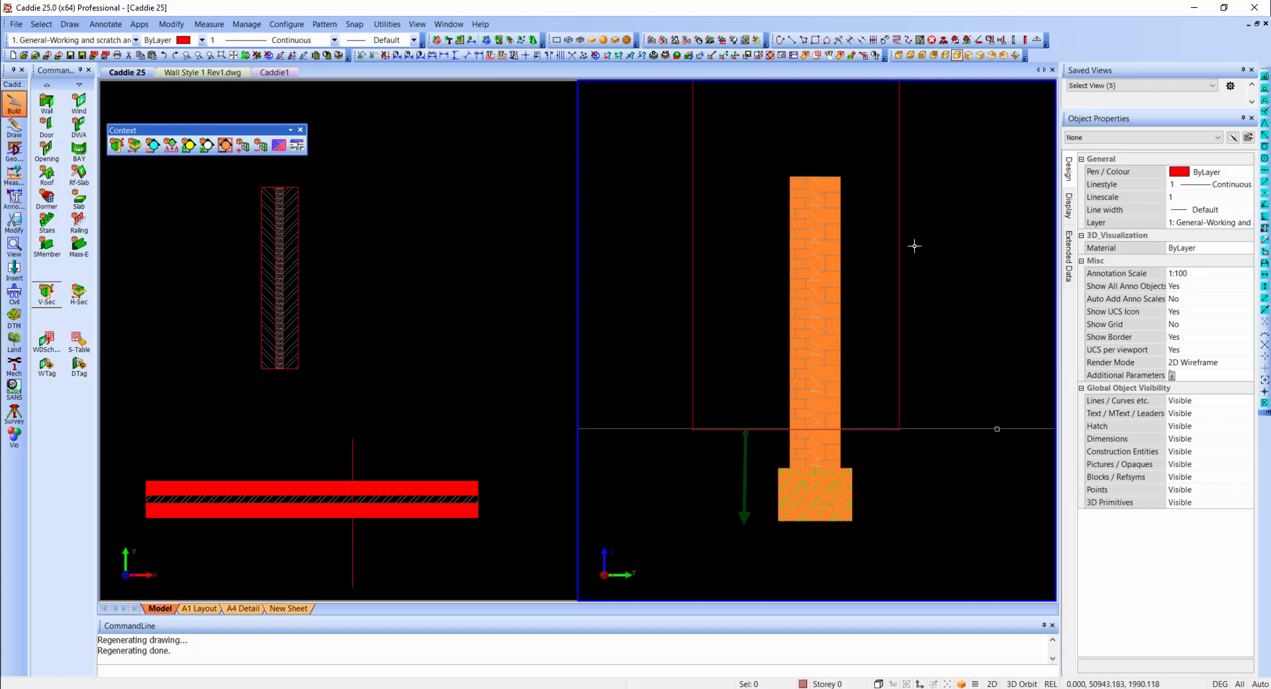
Highlight the generated section and its section line to examine how far down the section boundary reaches, then clear the selection
{"action": "left_click", "coordinate": [290, 258]}
{"action": "left_click", "coordinate": [292, 265]}
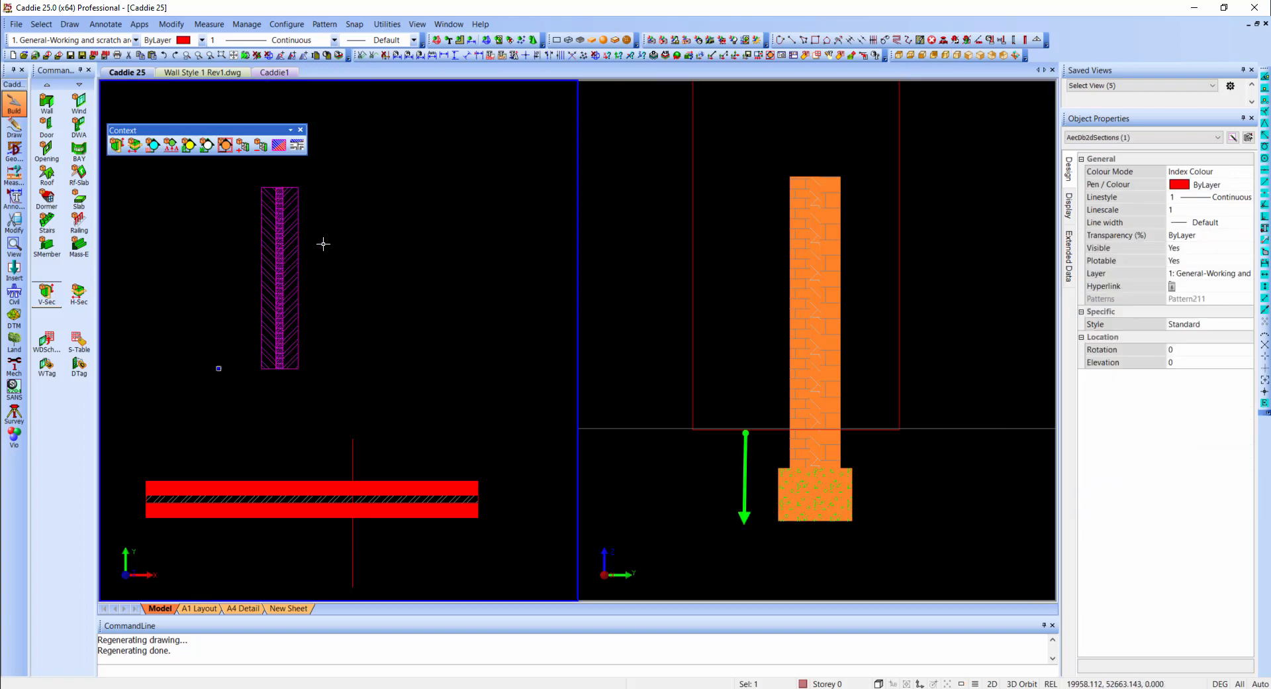
{"action": "left_click", "coordinate": [692, 270]}
{"action": "left_click", "coordinate": [693, 271]}
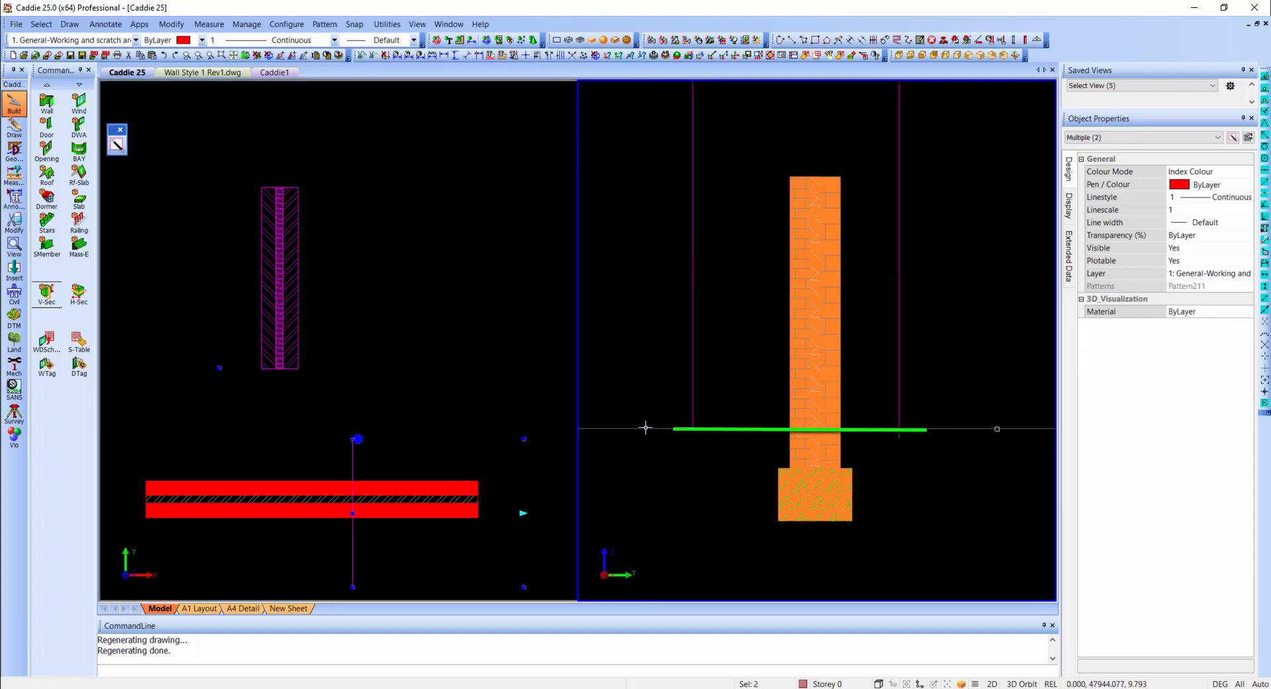
{"action": "key", "text": "Escape"}
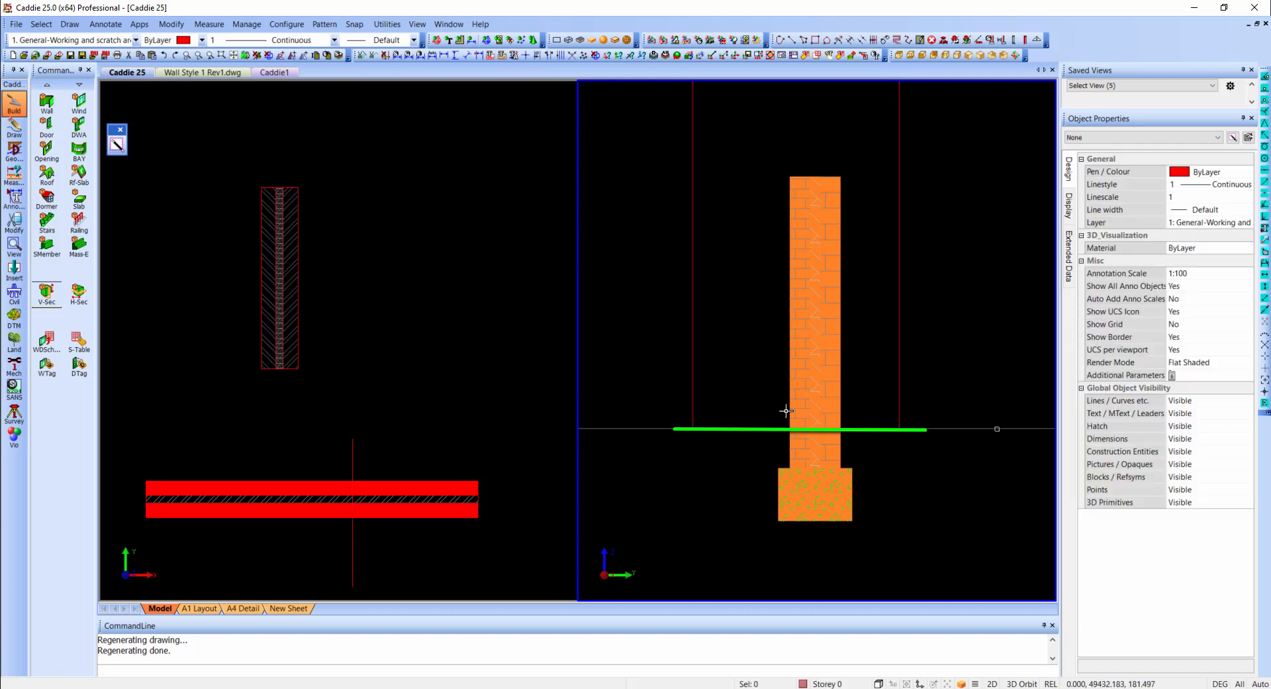
Set the section line's Lower Extension to 1000
{"action": "left_click", "coordinate": [899, 303]}
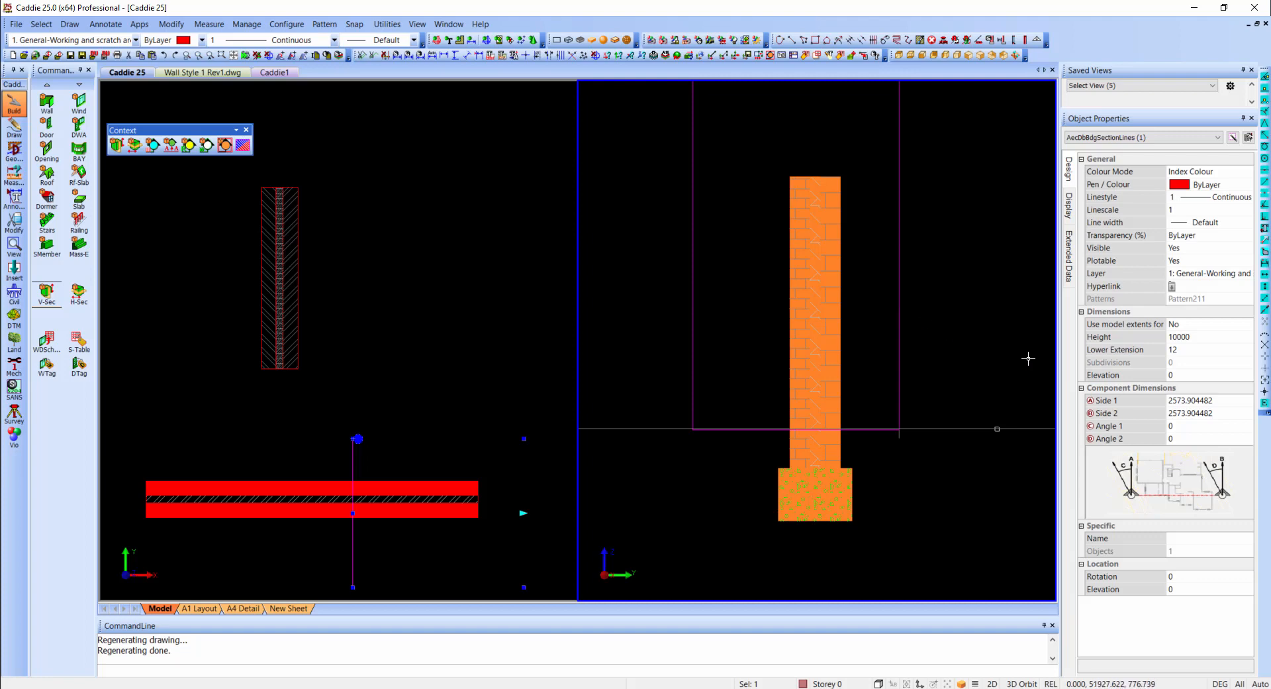
{"action": "left_click", "coordinate": [1192, 350]}
{"action": "double_click", "coordinate": [1173, 351]}
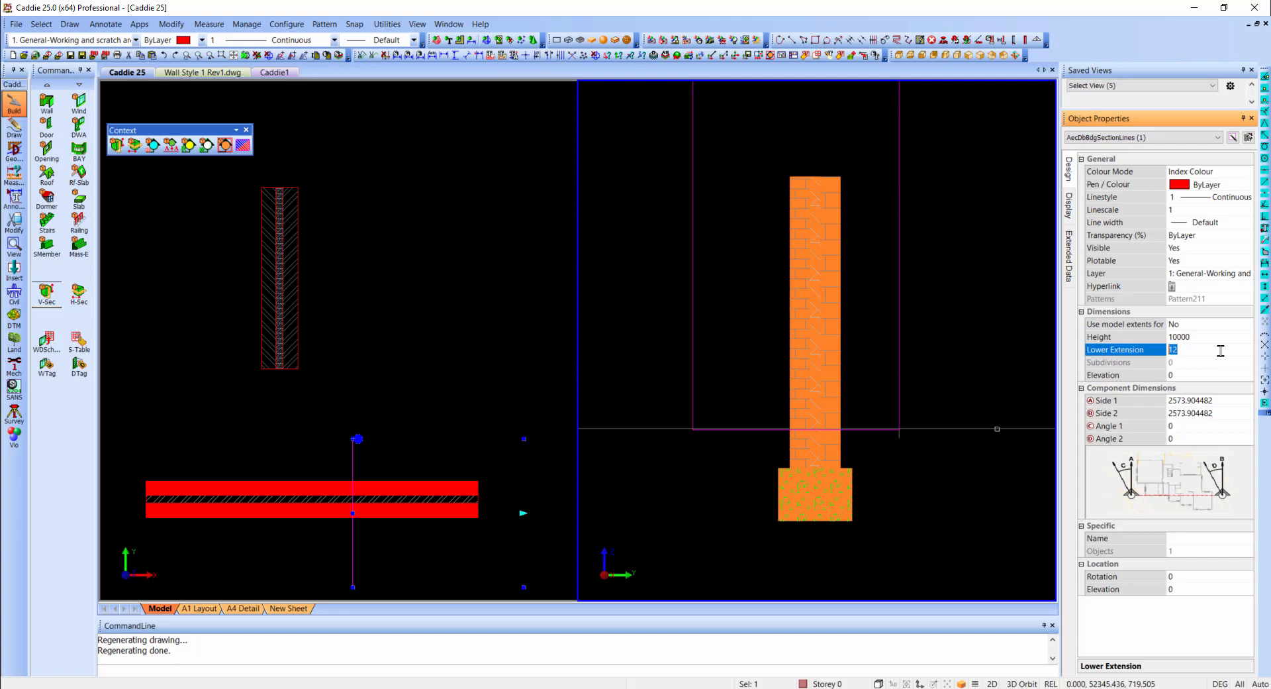
{"action": "type", "text": "1000"}
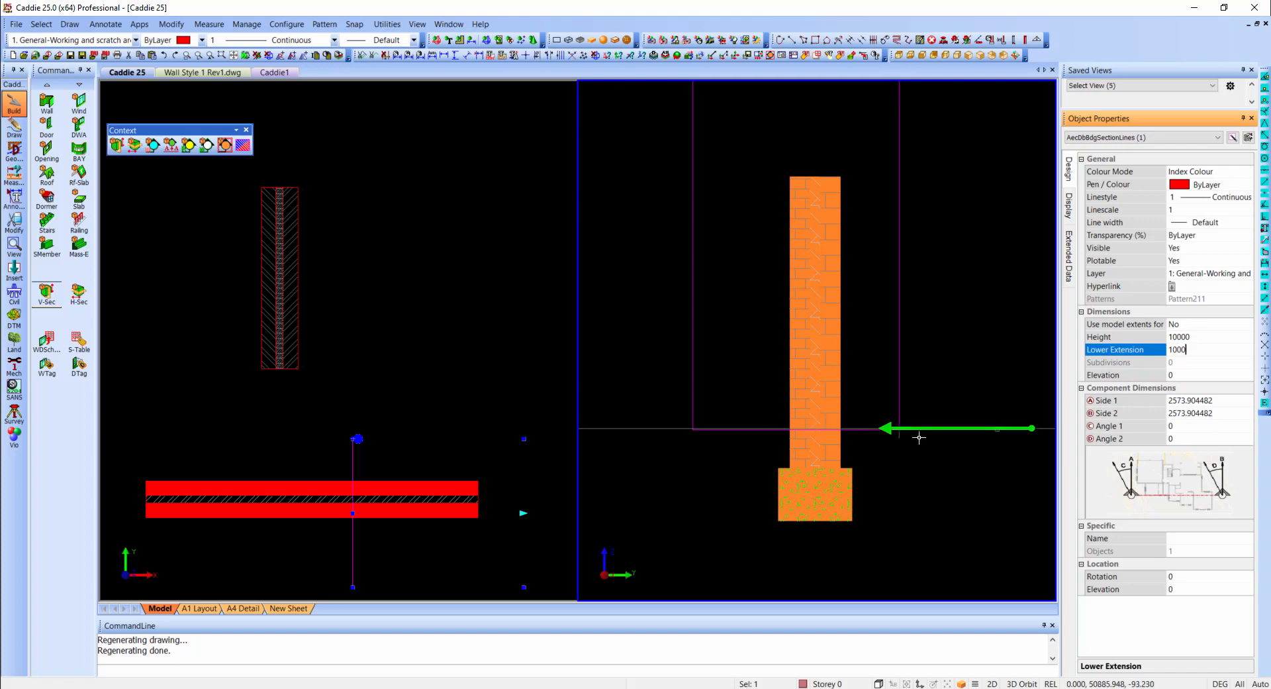
{"action": "key", "text": "Return"}
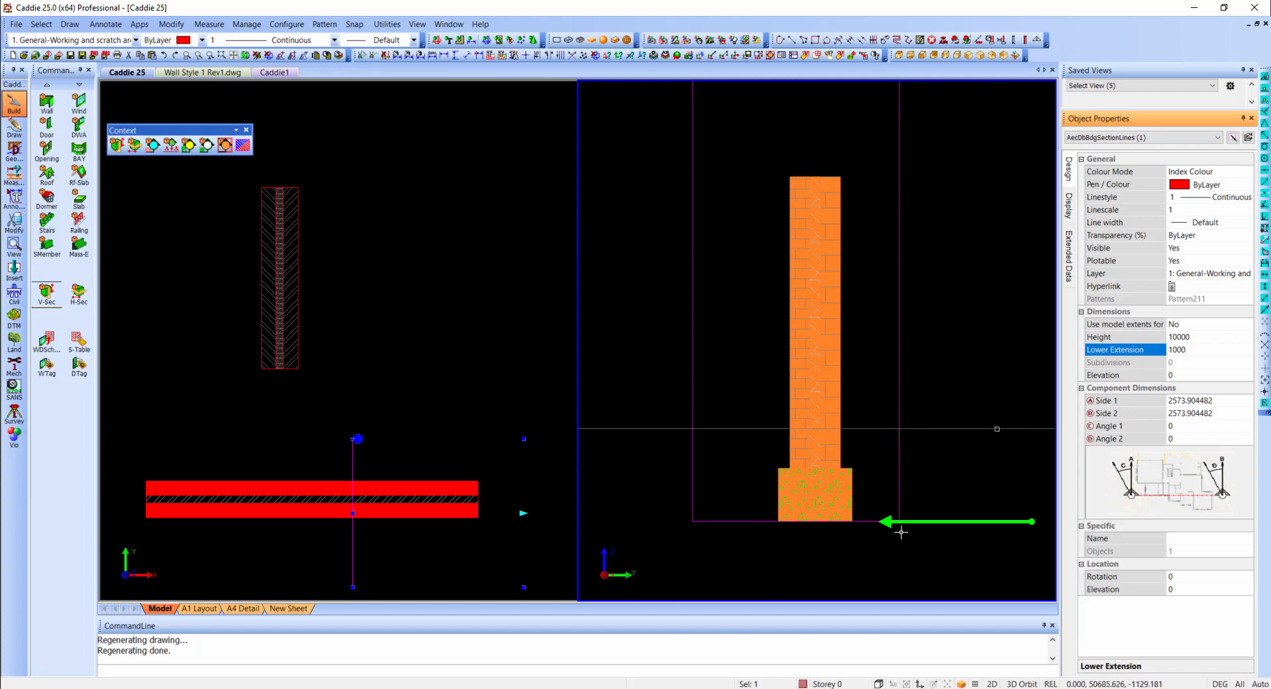
Deselect the section line and refresh the brick wall's generated section in the plan viewport
{"action": "left_click", "coordinate": [472, 349]}
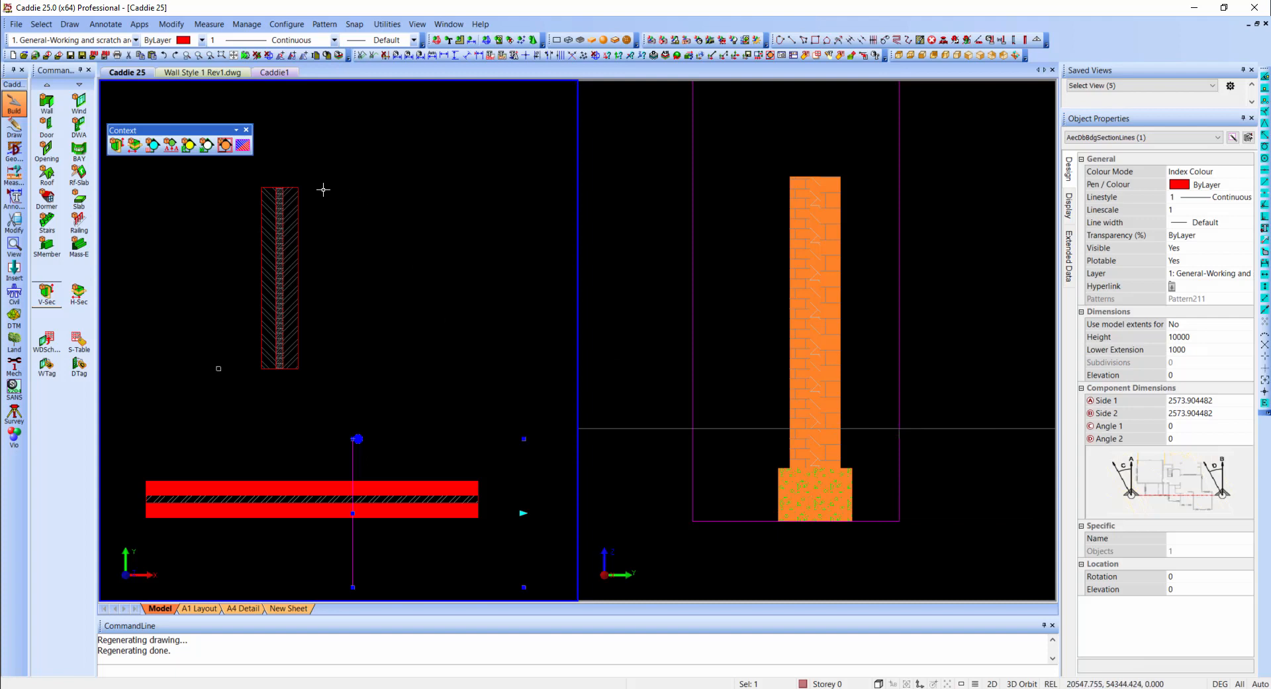
{"action": "key", "text": "Escape"}
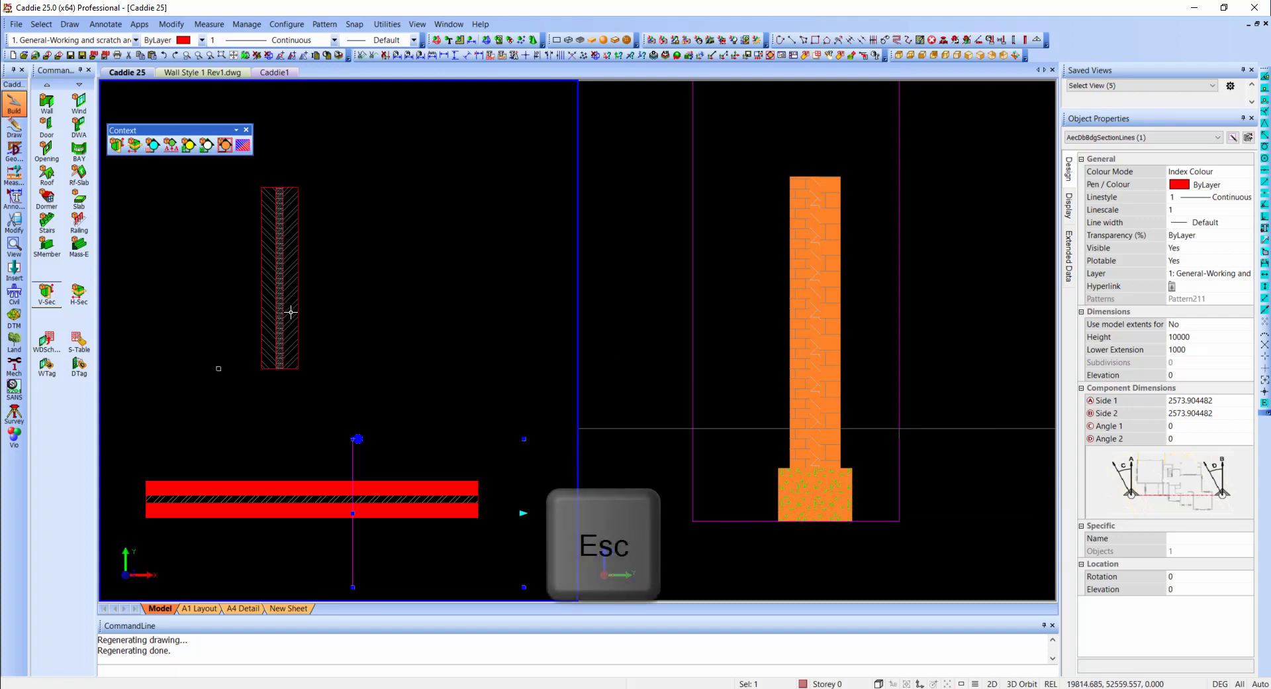
{"action": "key", "text": "Escape"}
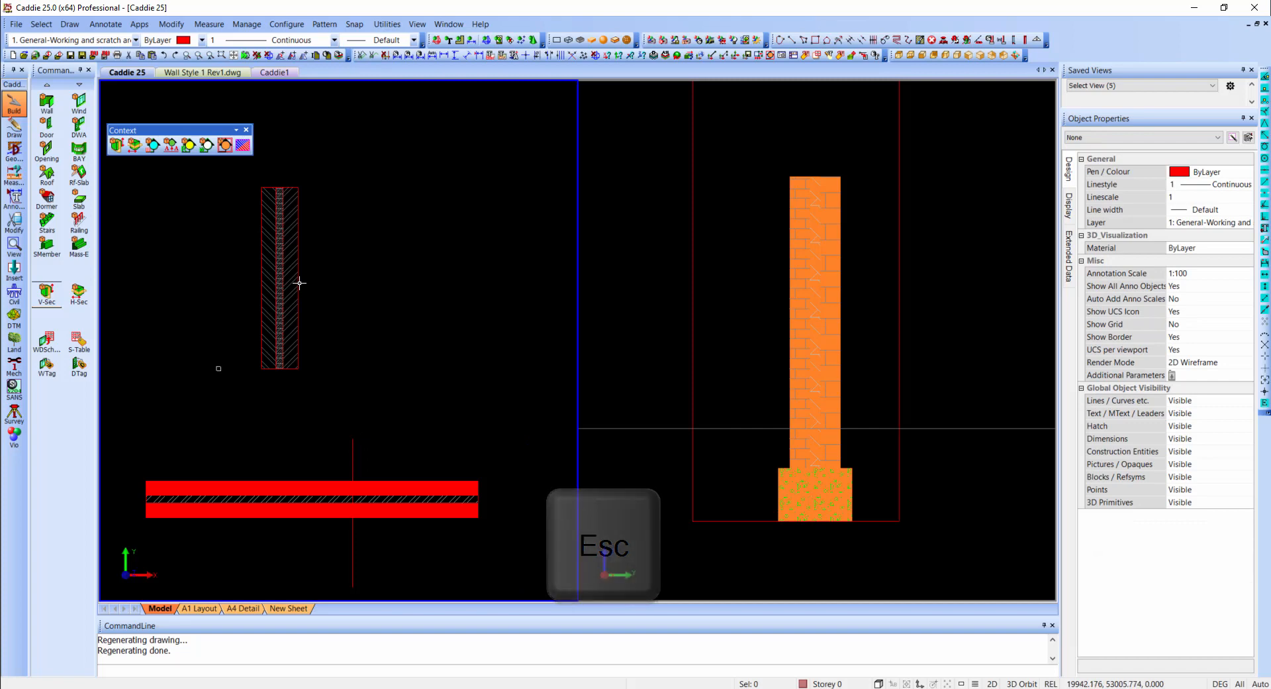
{"action": "left_click", "coordinate": [300, 283]}
{"action": "right_click", "coordinate": [300, 283]}
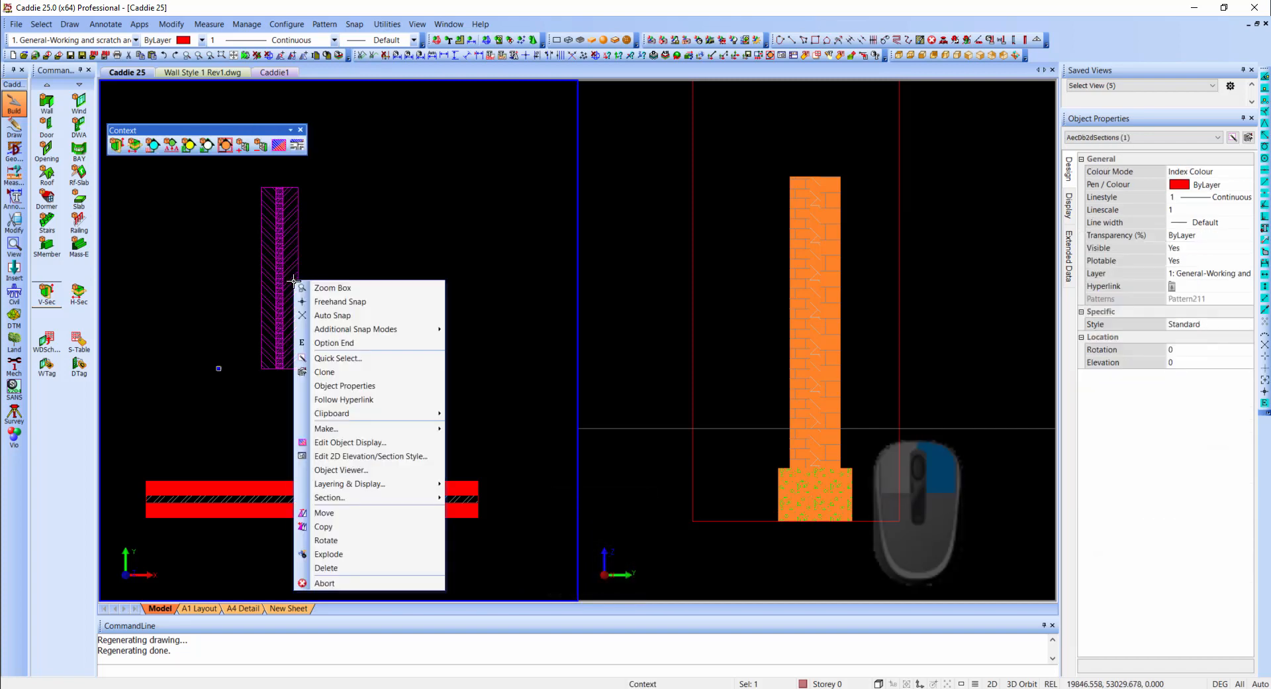
{"action": "mouse_move", "coordinate": [386, 498]}
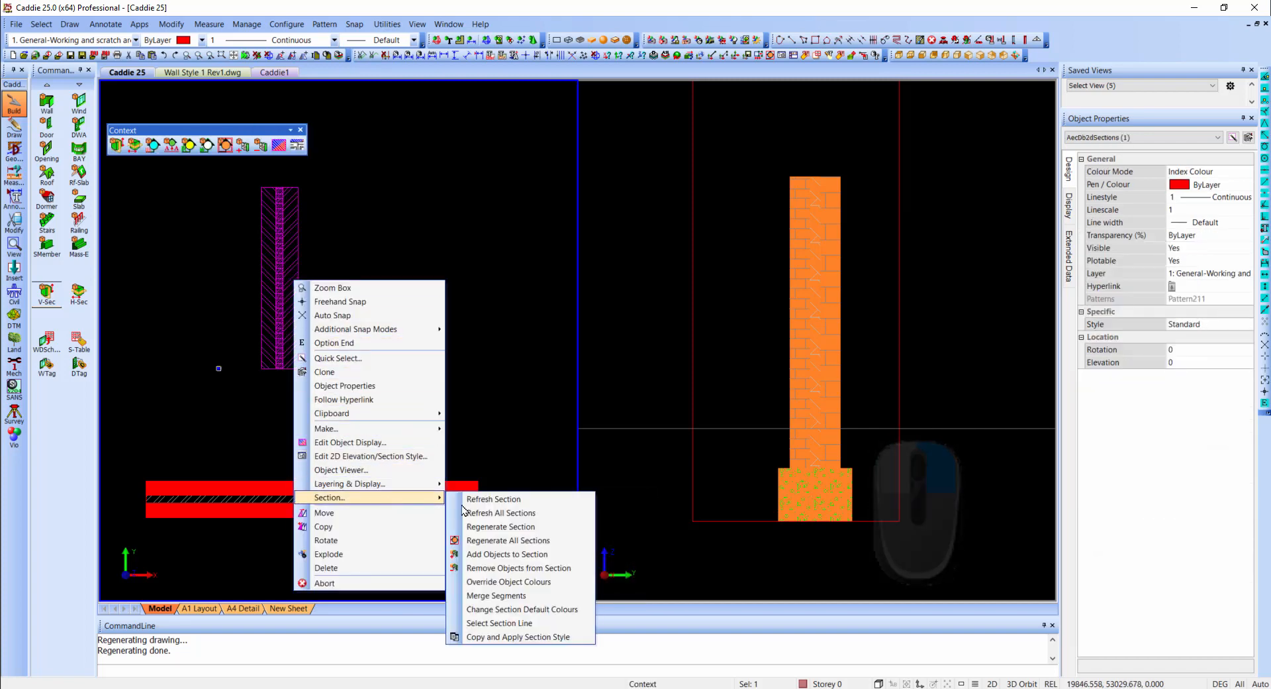
{"action": "left_click", "coordinate": [520, 501]}
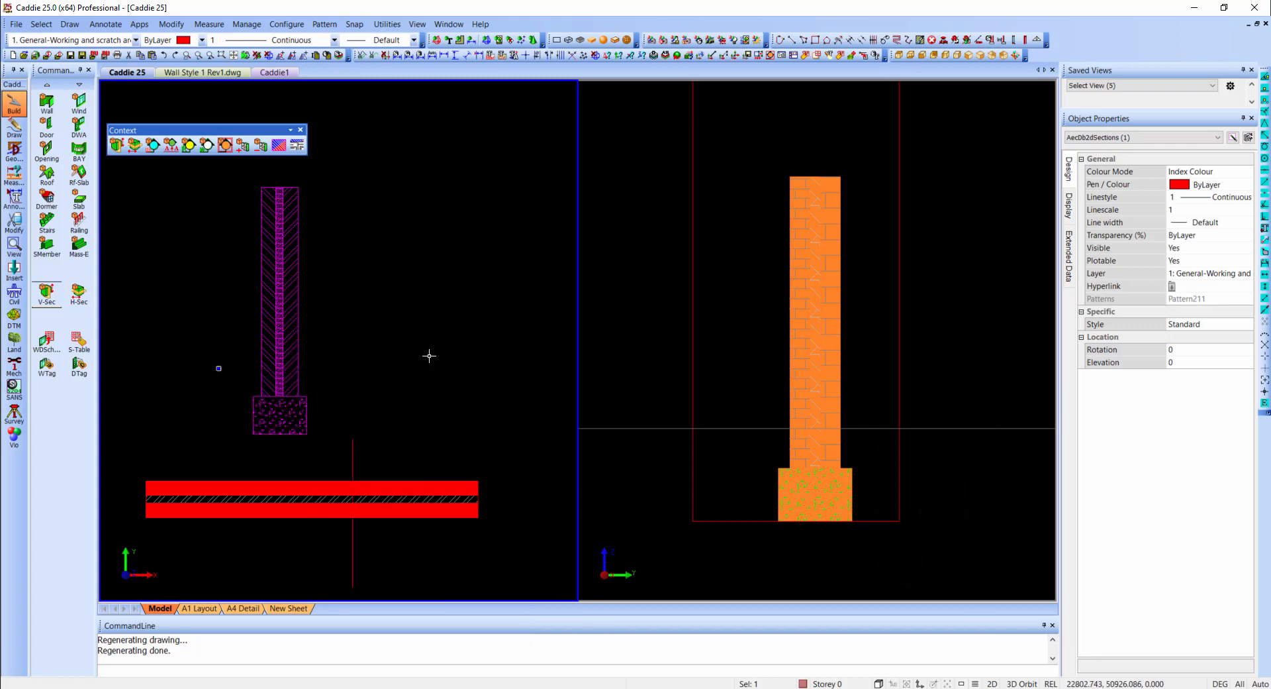